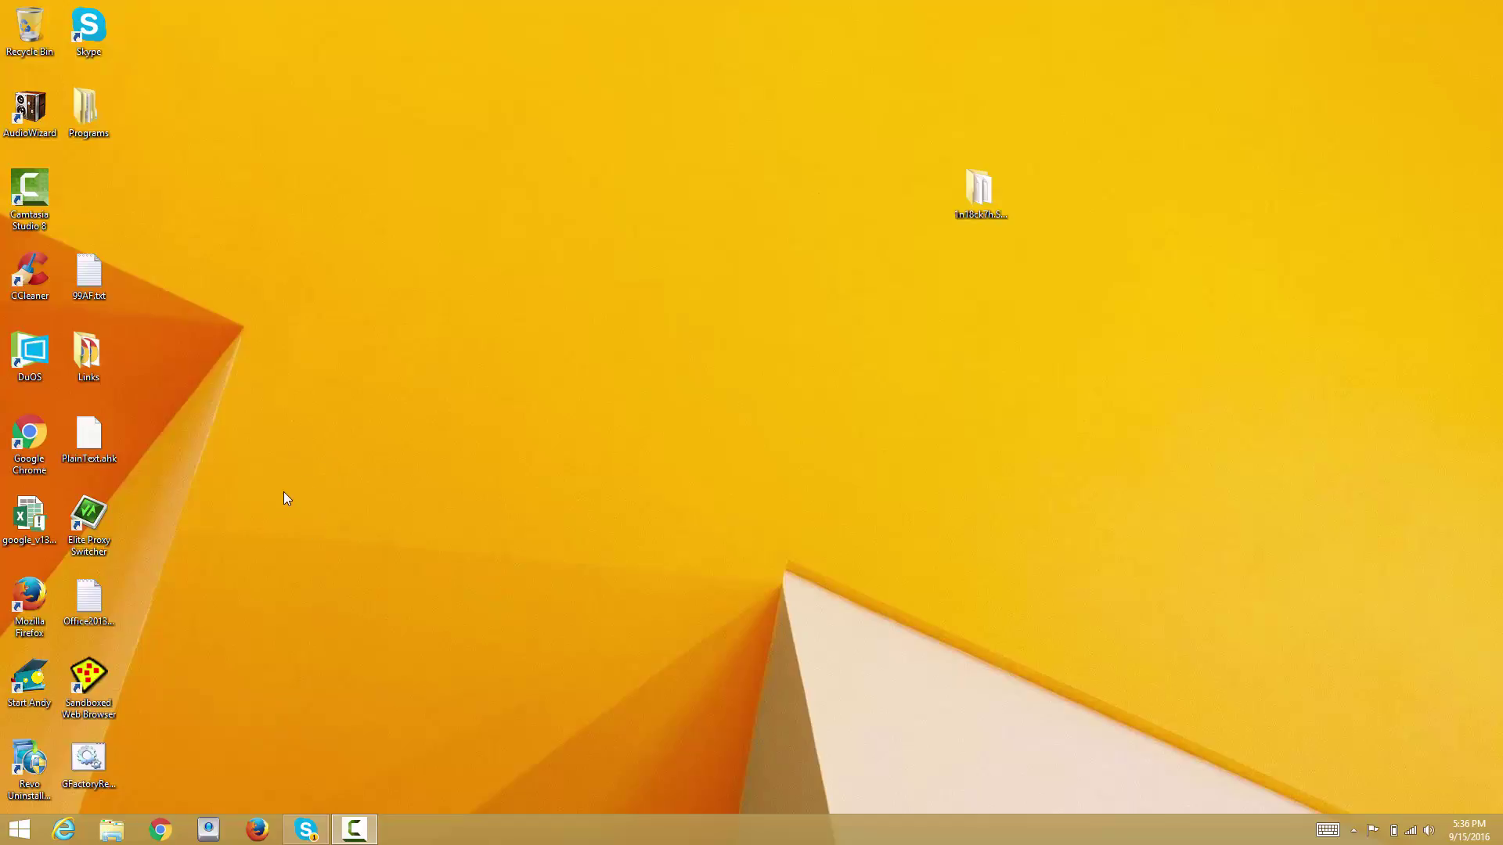
- Launch Firefox from the taskbar and start it with the selected profile
click(443, 394)
click(256, 829)
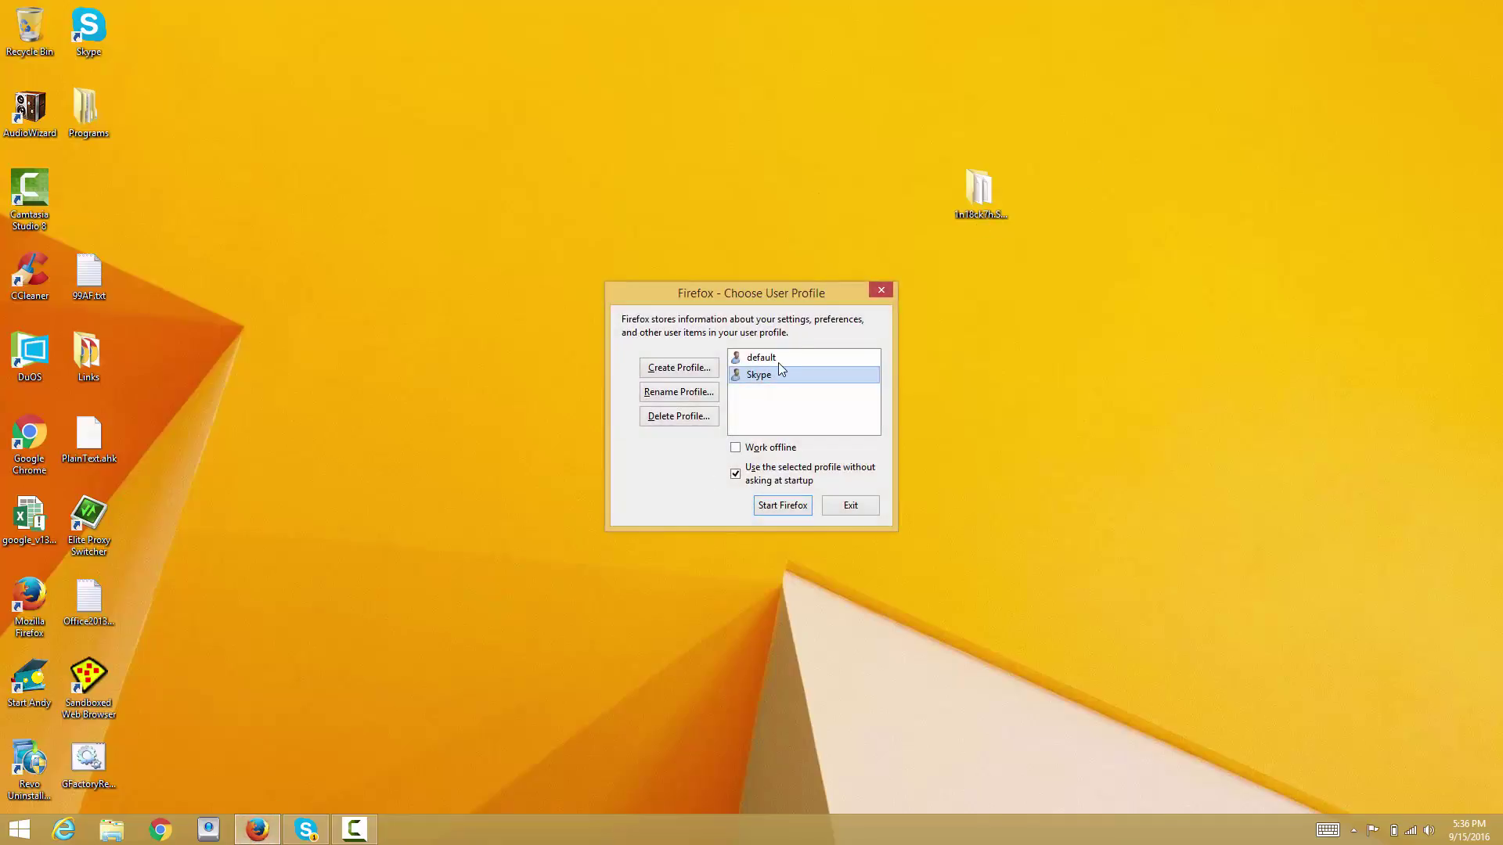
click(782, 505)
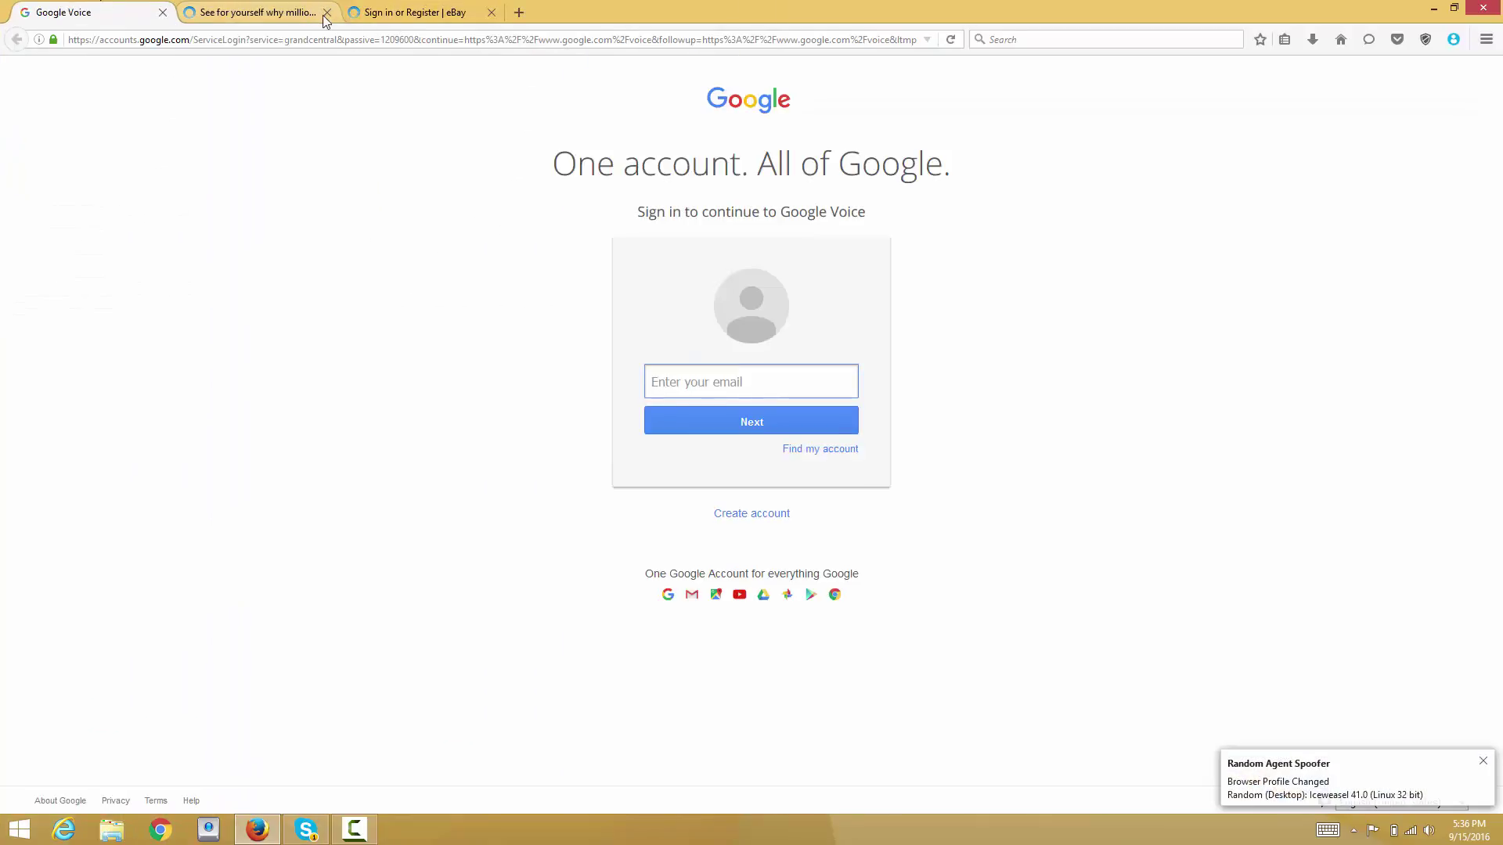
- Close the PayPal and eBay tabs and bring up Firefox's Help menu
click(325, 20)
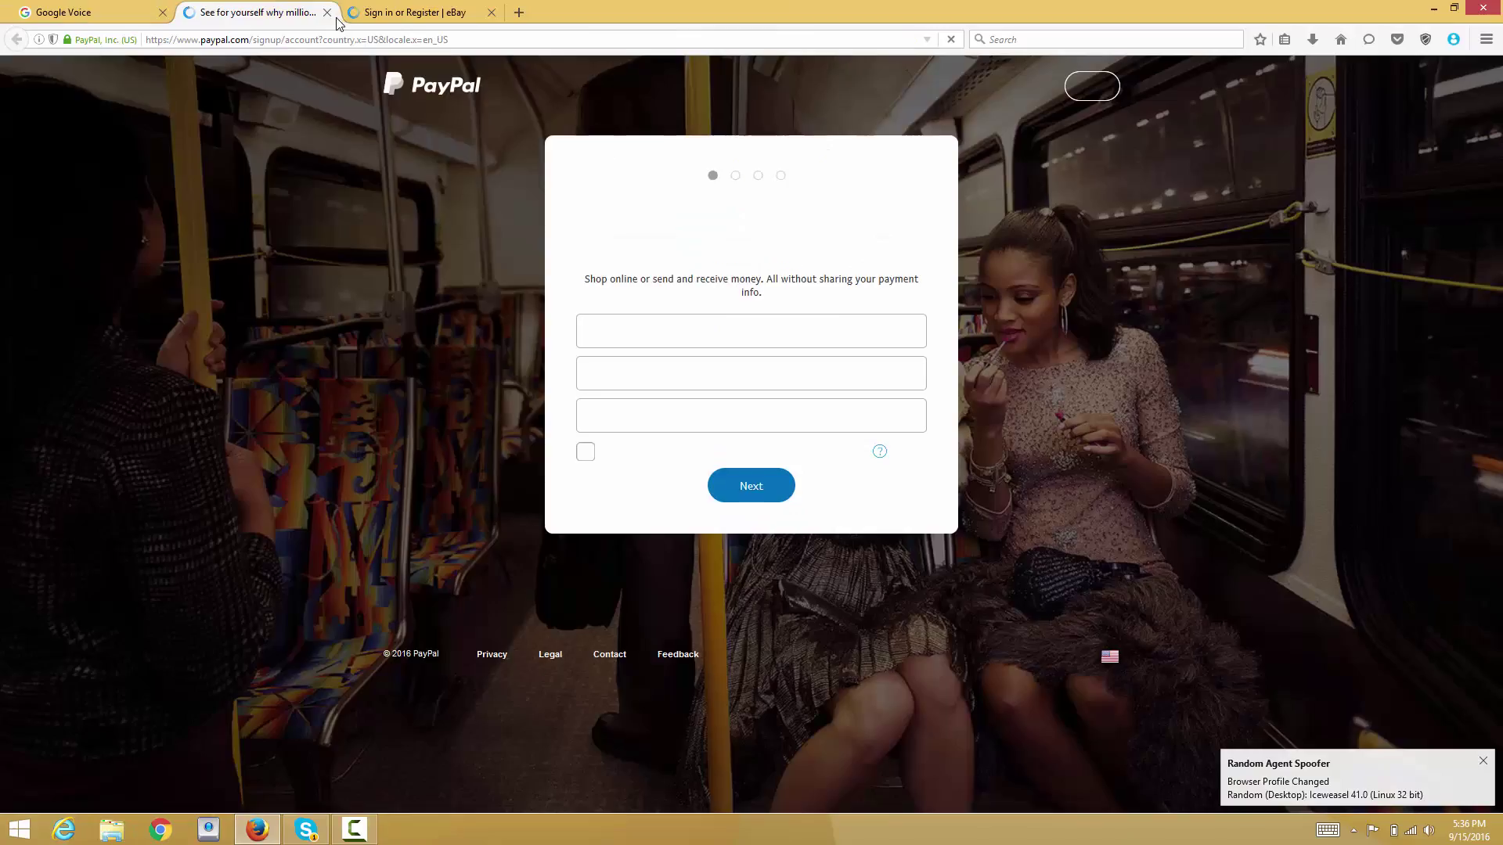
click(327, 12)
click(326, 12)
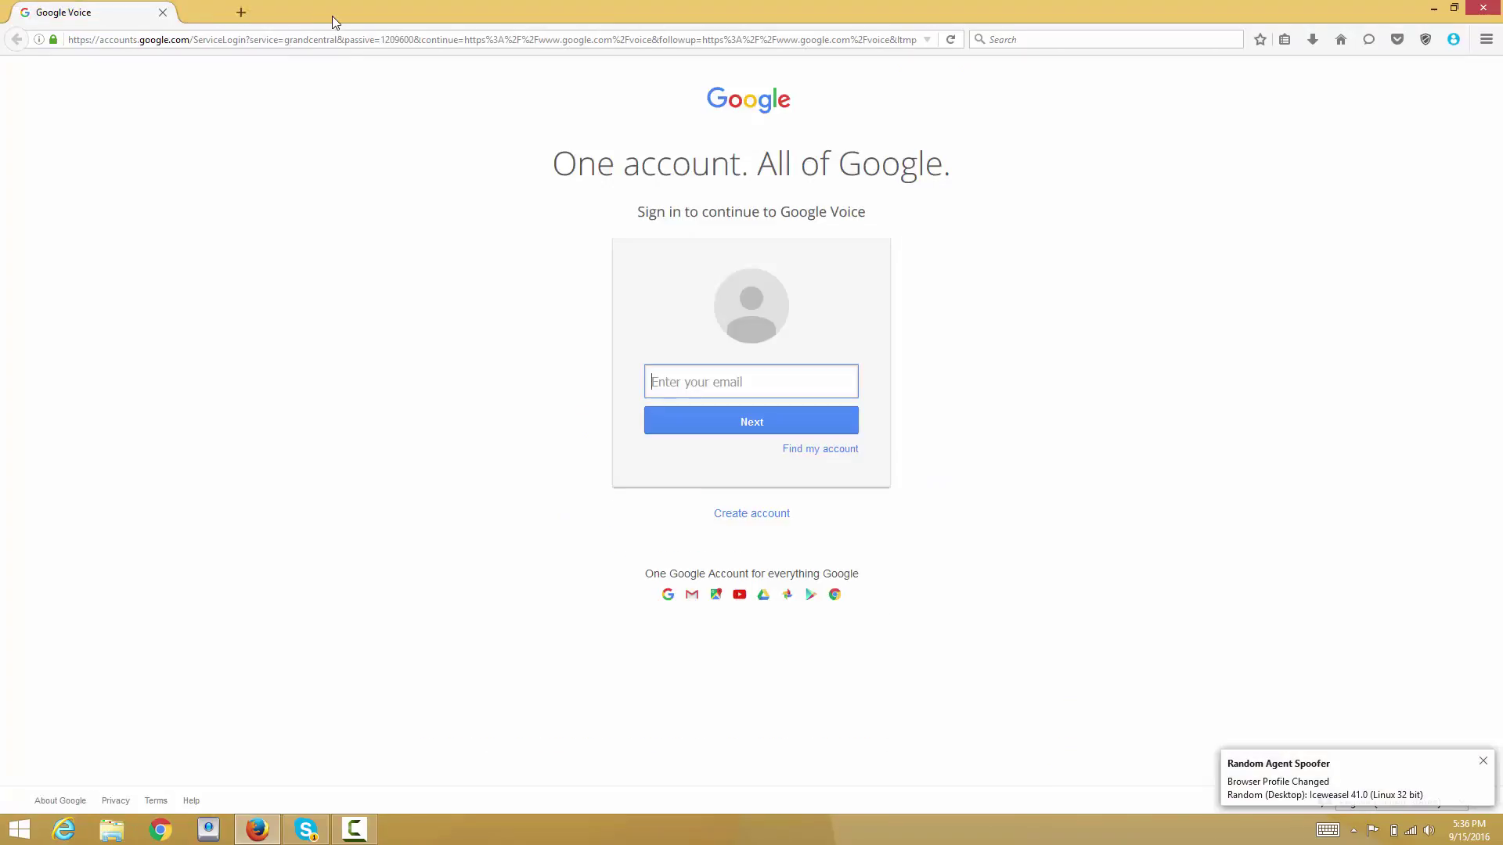
click(1486, 39)
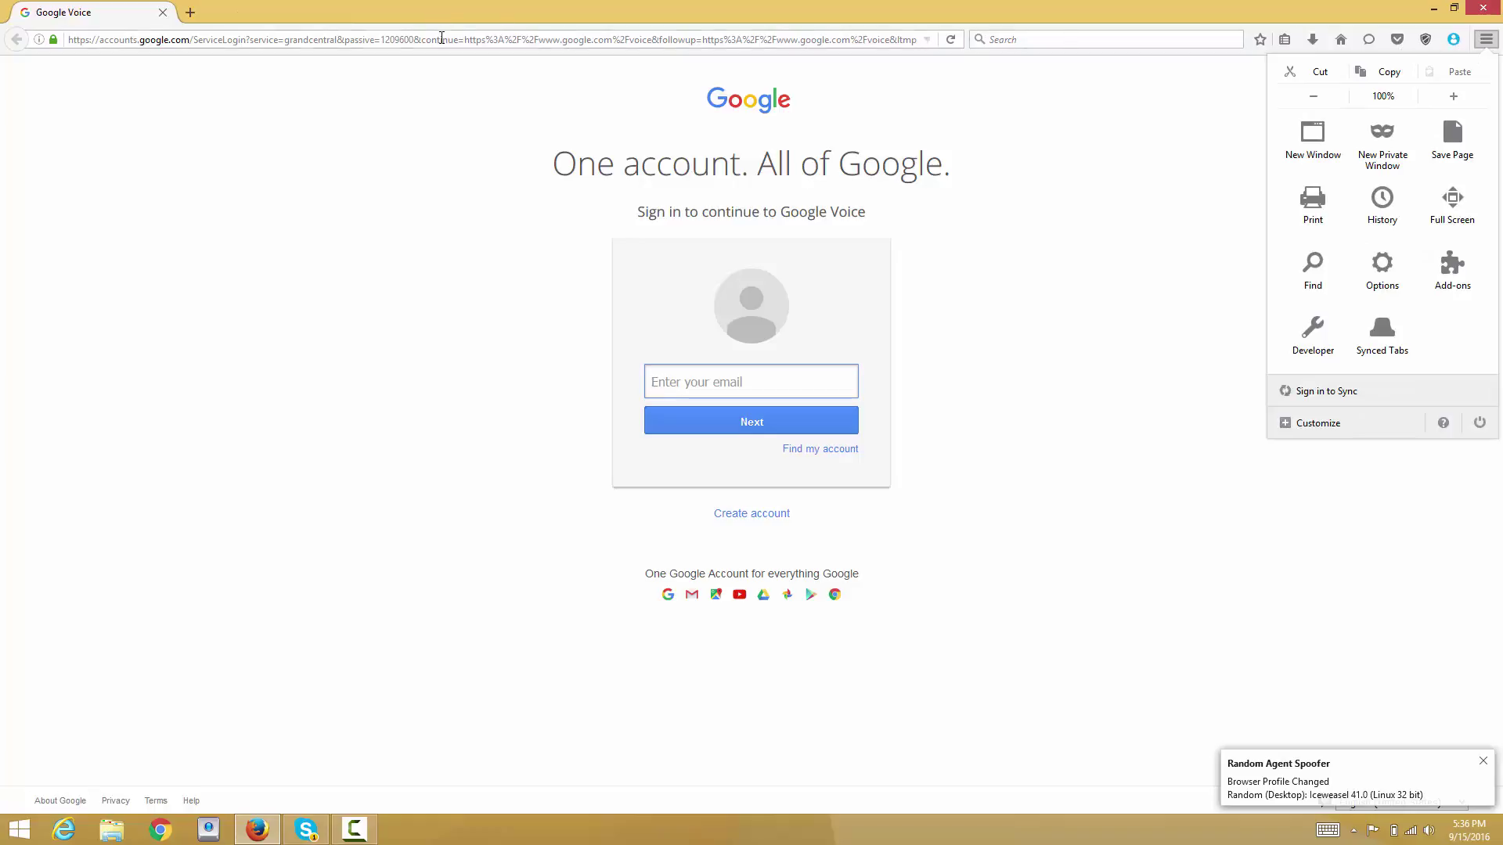
click(1443, 424)
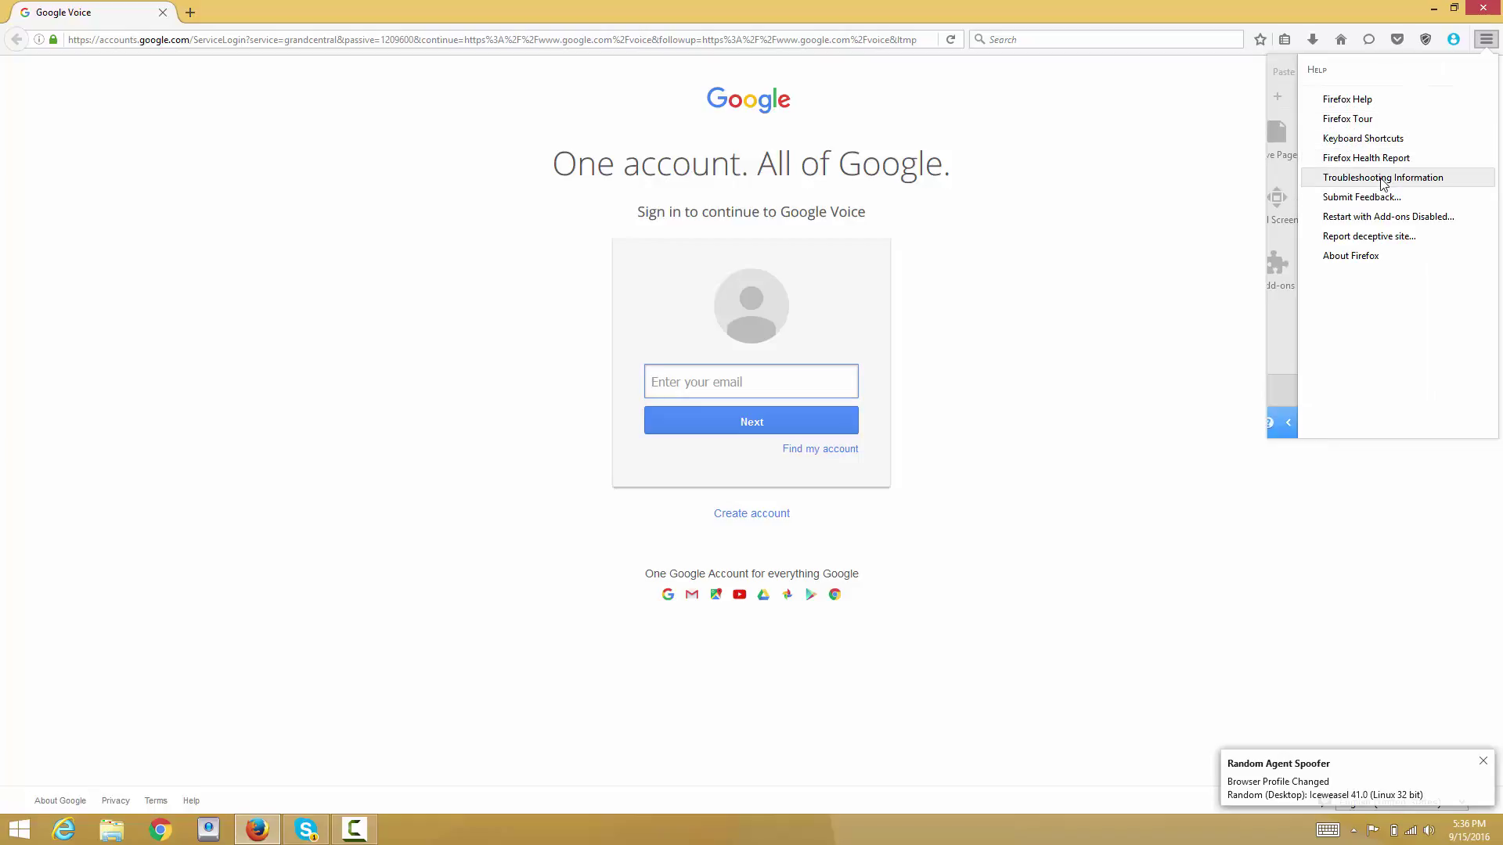
- Load about:support in a new tab to view Troubleshooting Information
click(190, 12)
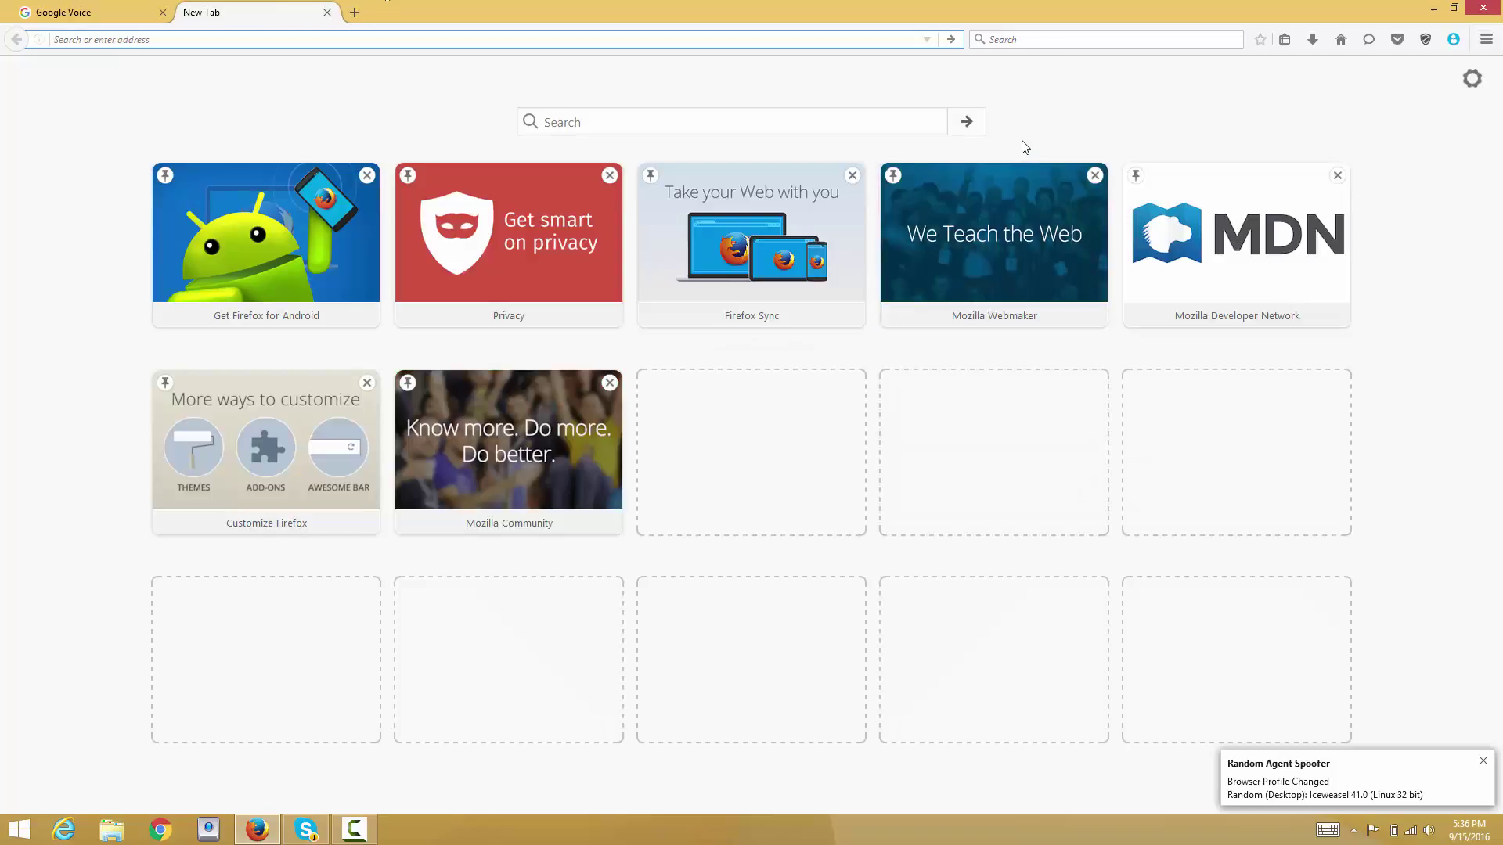
text(about)
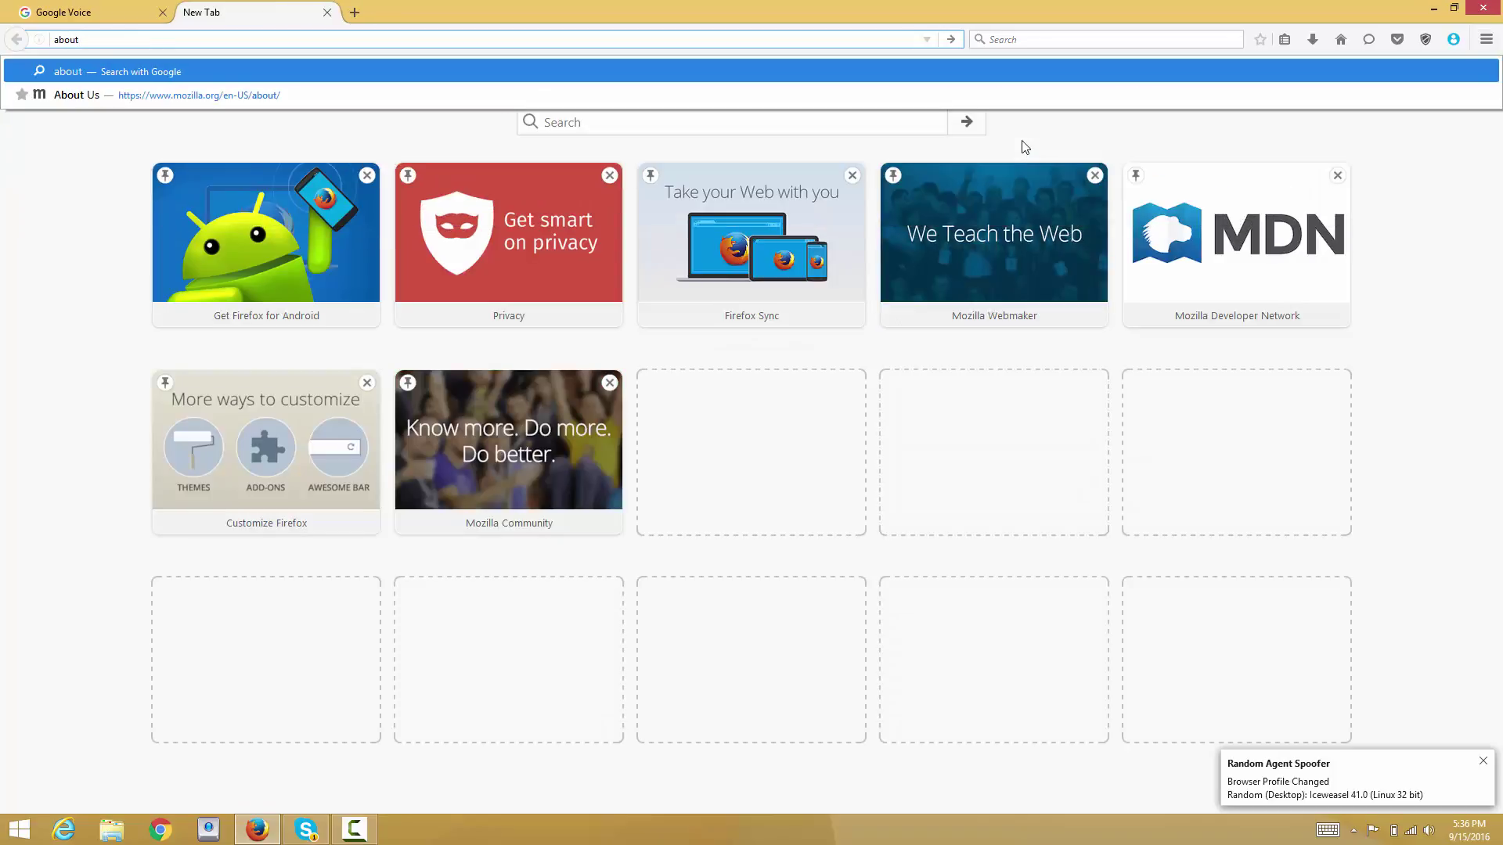
text(:)
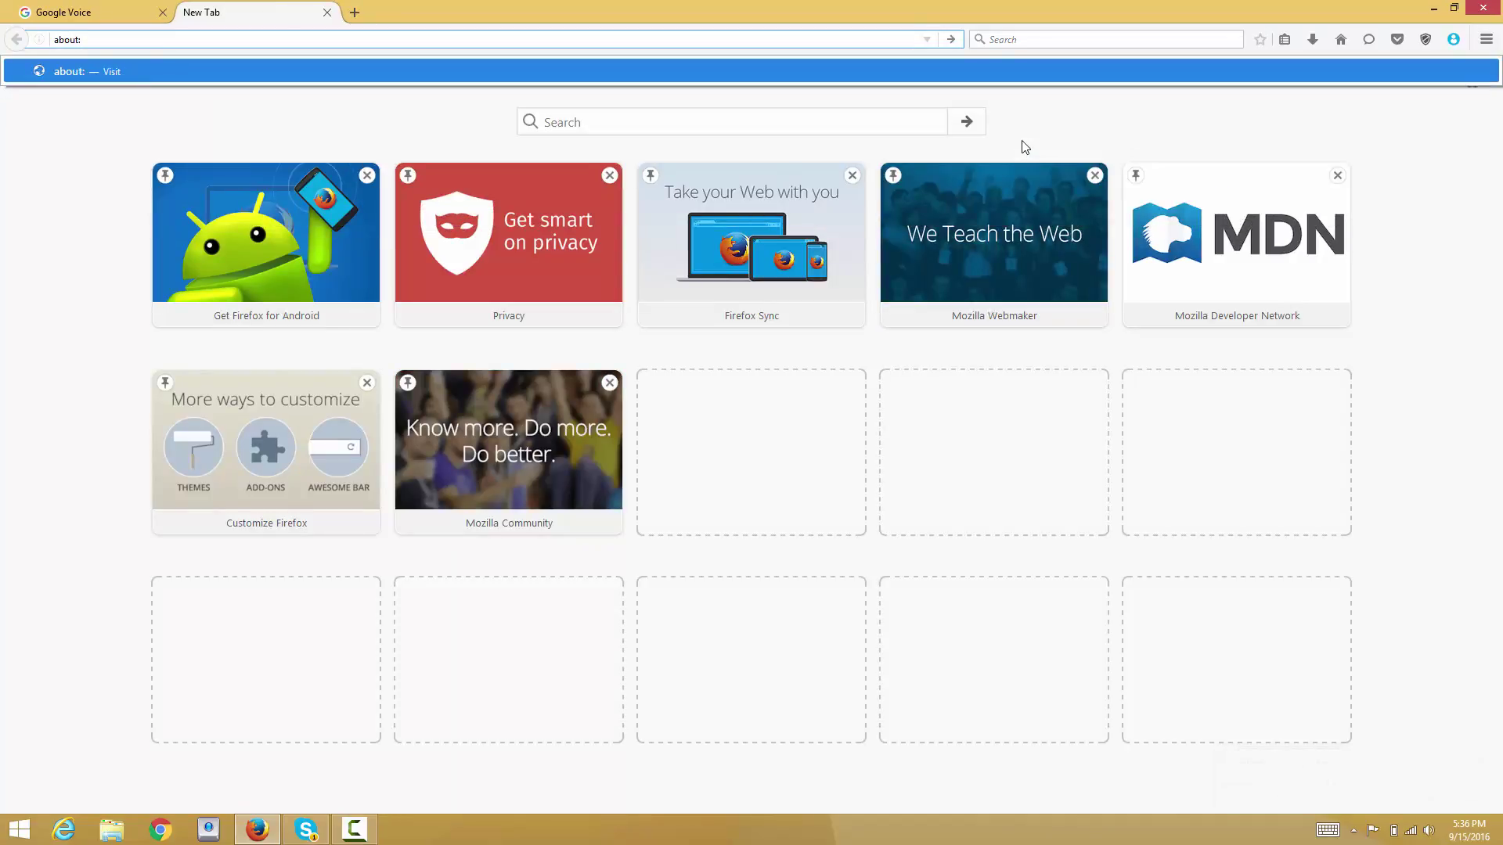
text(support)
key(Return)
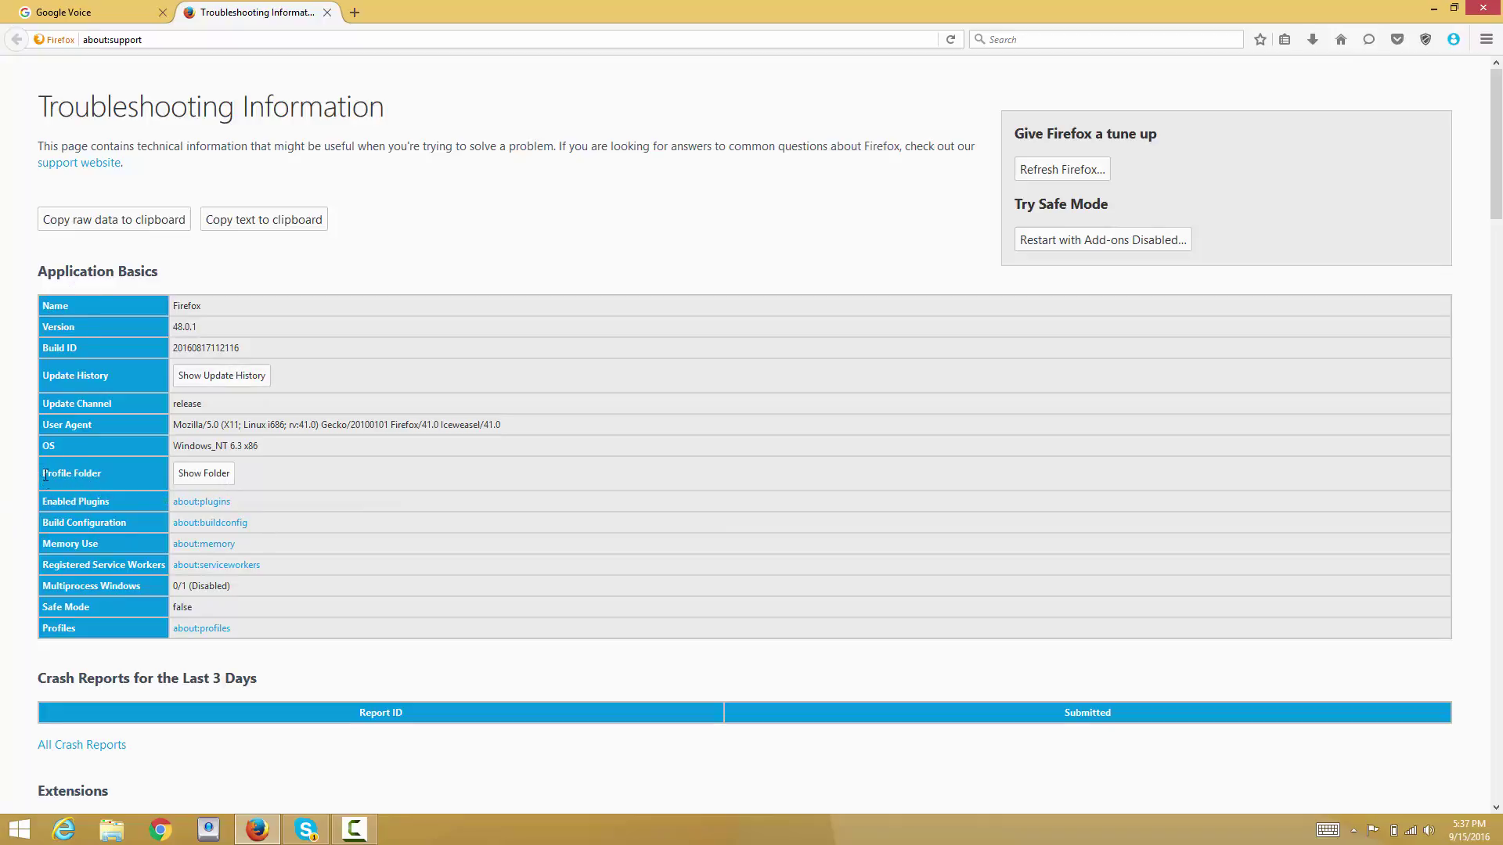
- Show the current profile folder, go up to Profiles, and select 1n18ck7h.Skype
drag(45, 475, 95, 472)
click(210, 476)
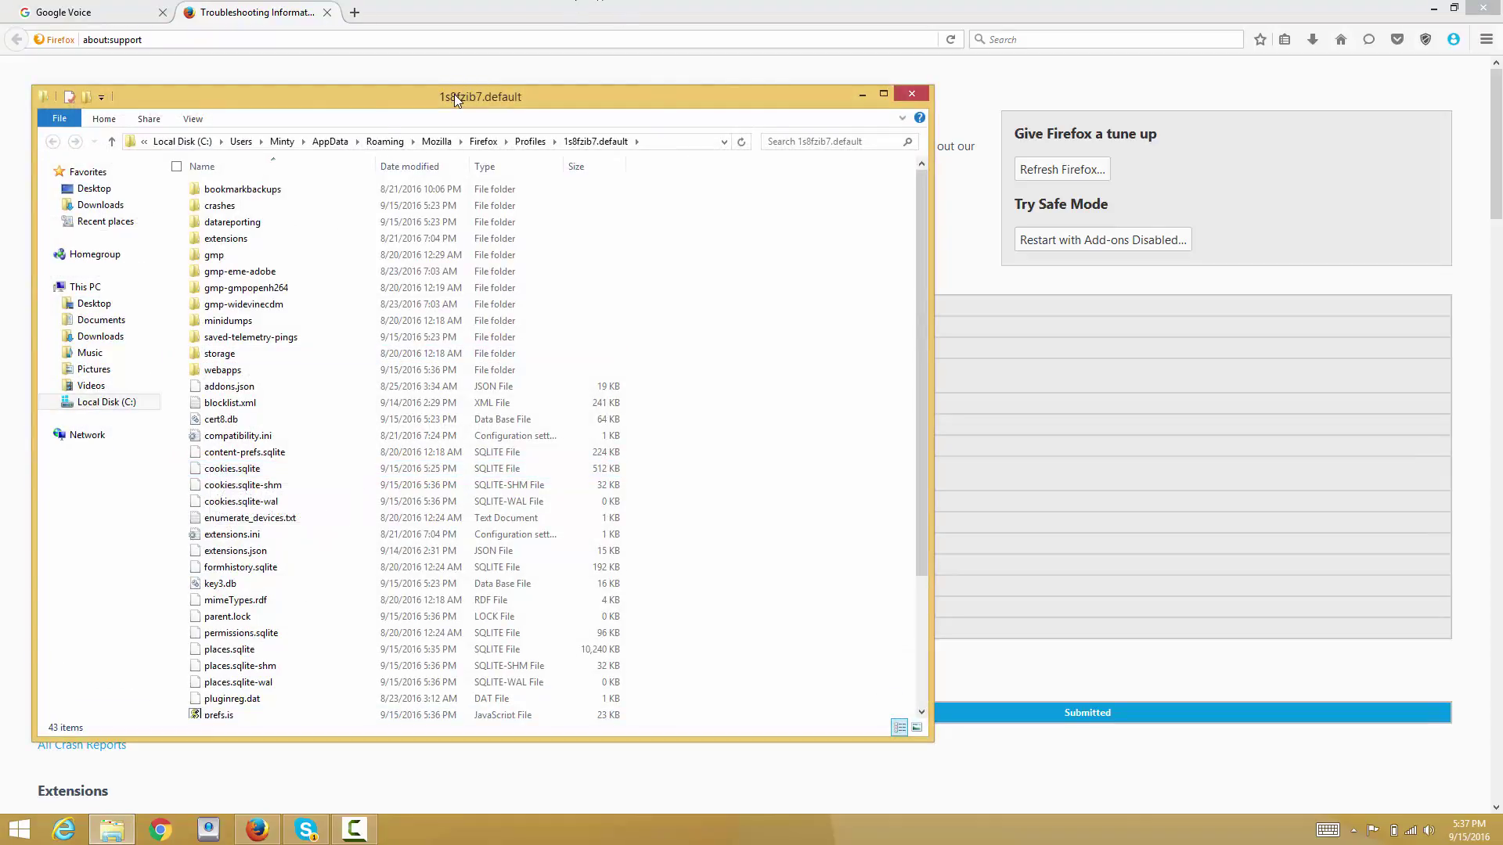
drag(454, 94, 672, 101)
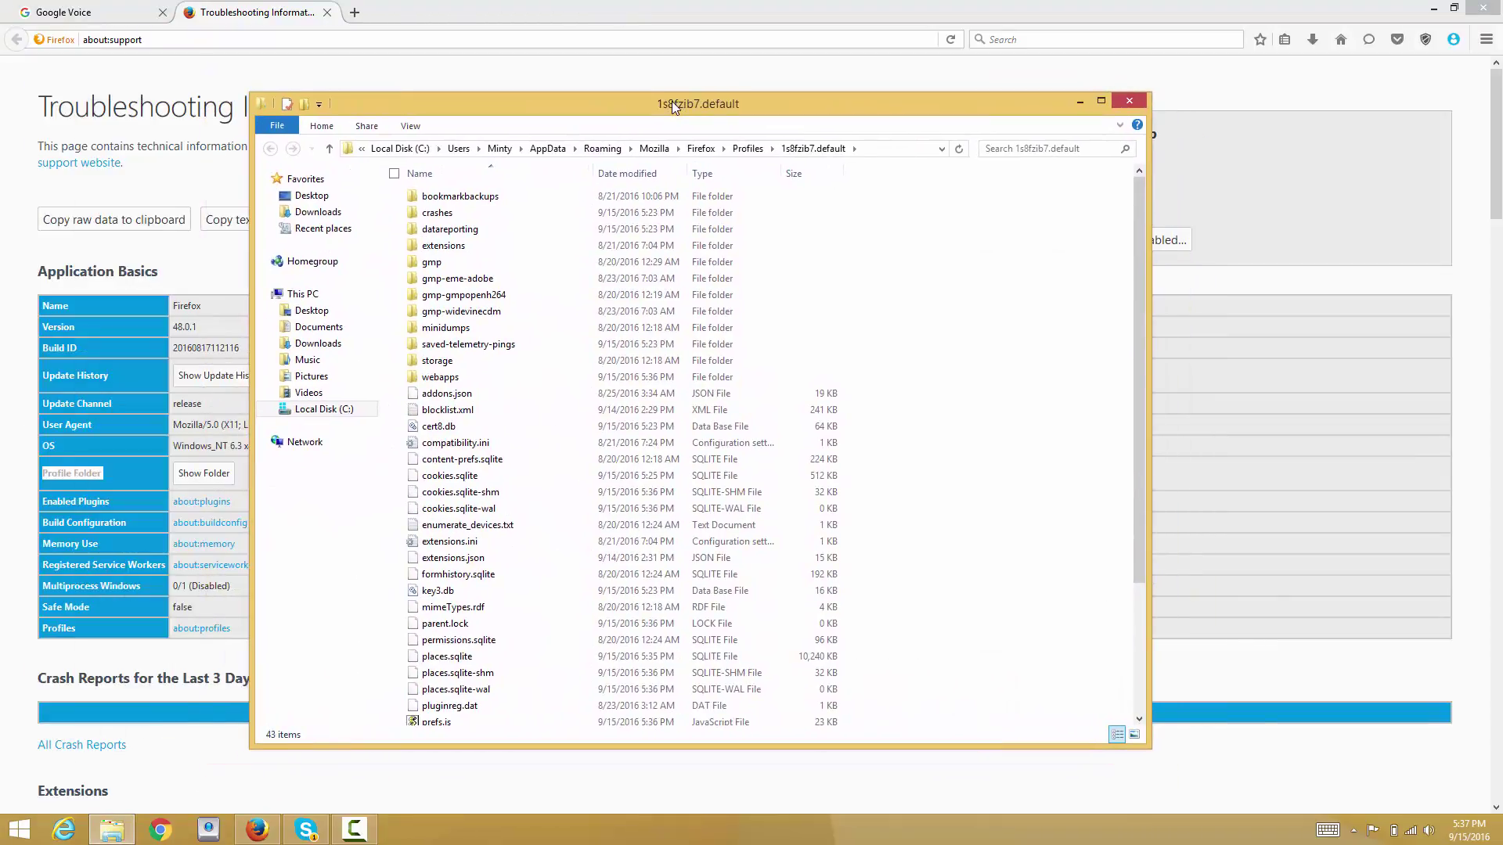
click(746, 151)
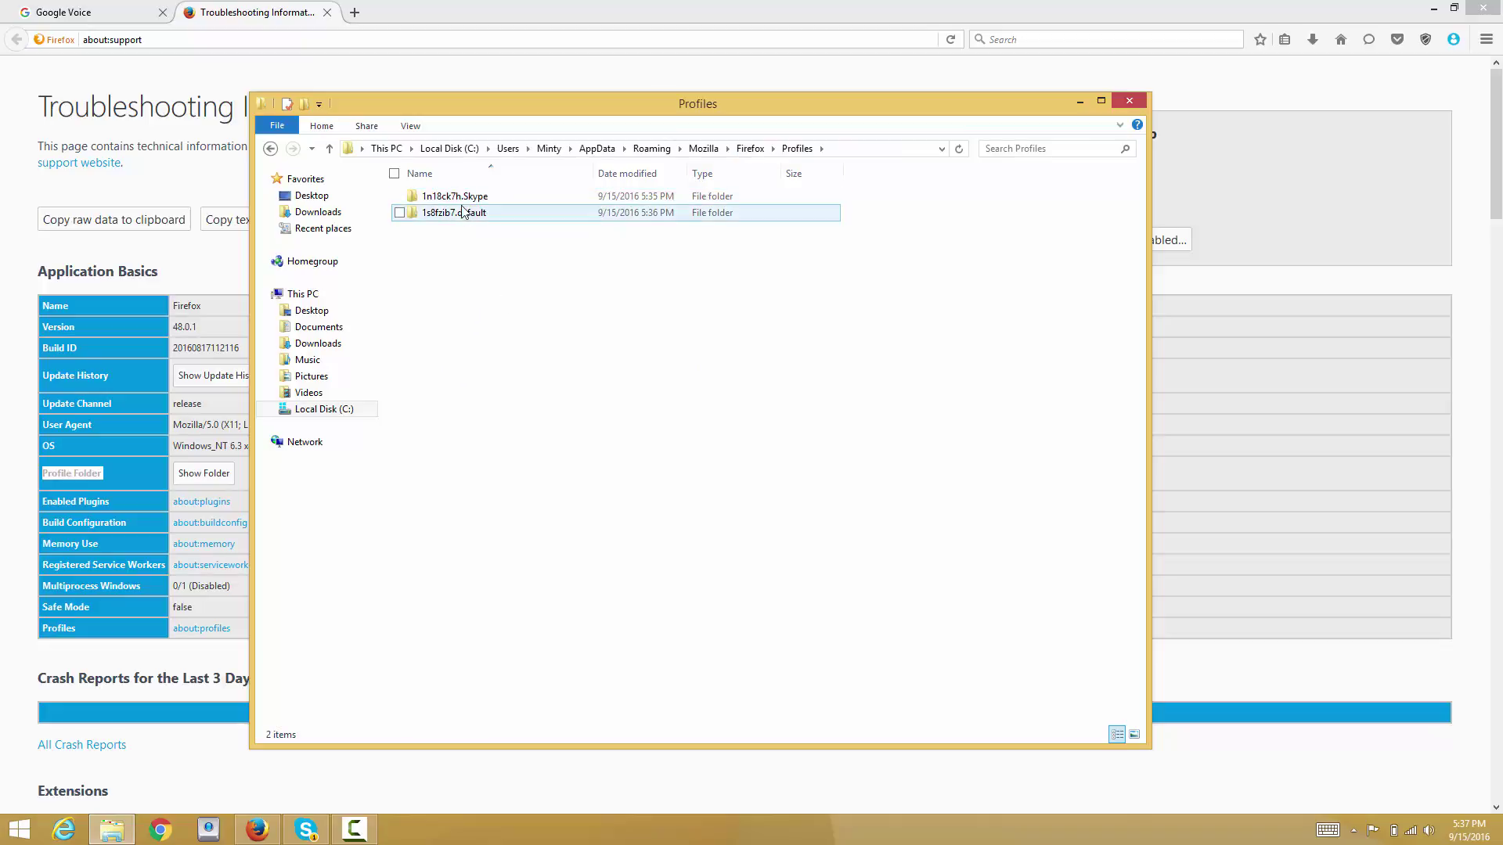
drag(538, 110, 543, 150)
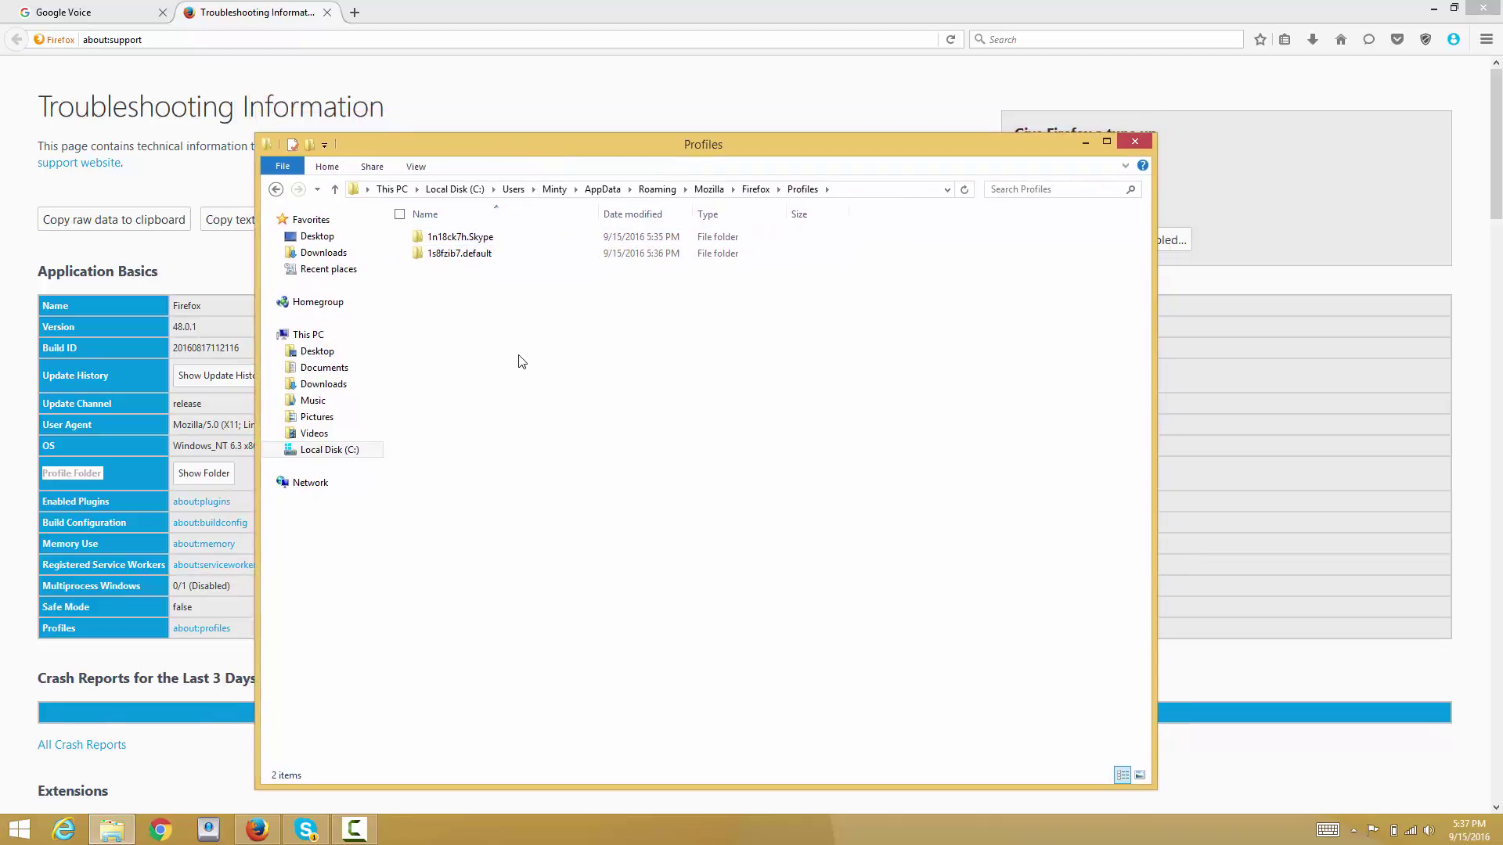
click(495, 243)
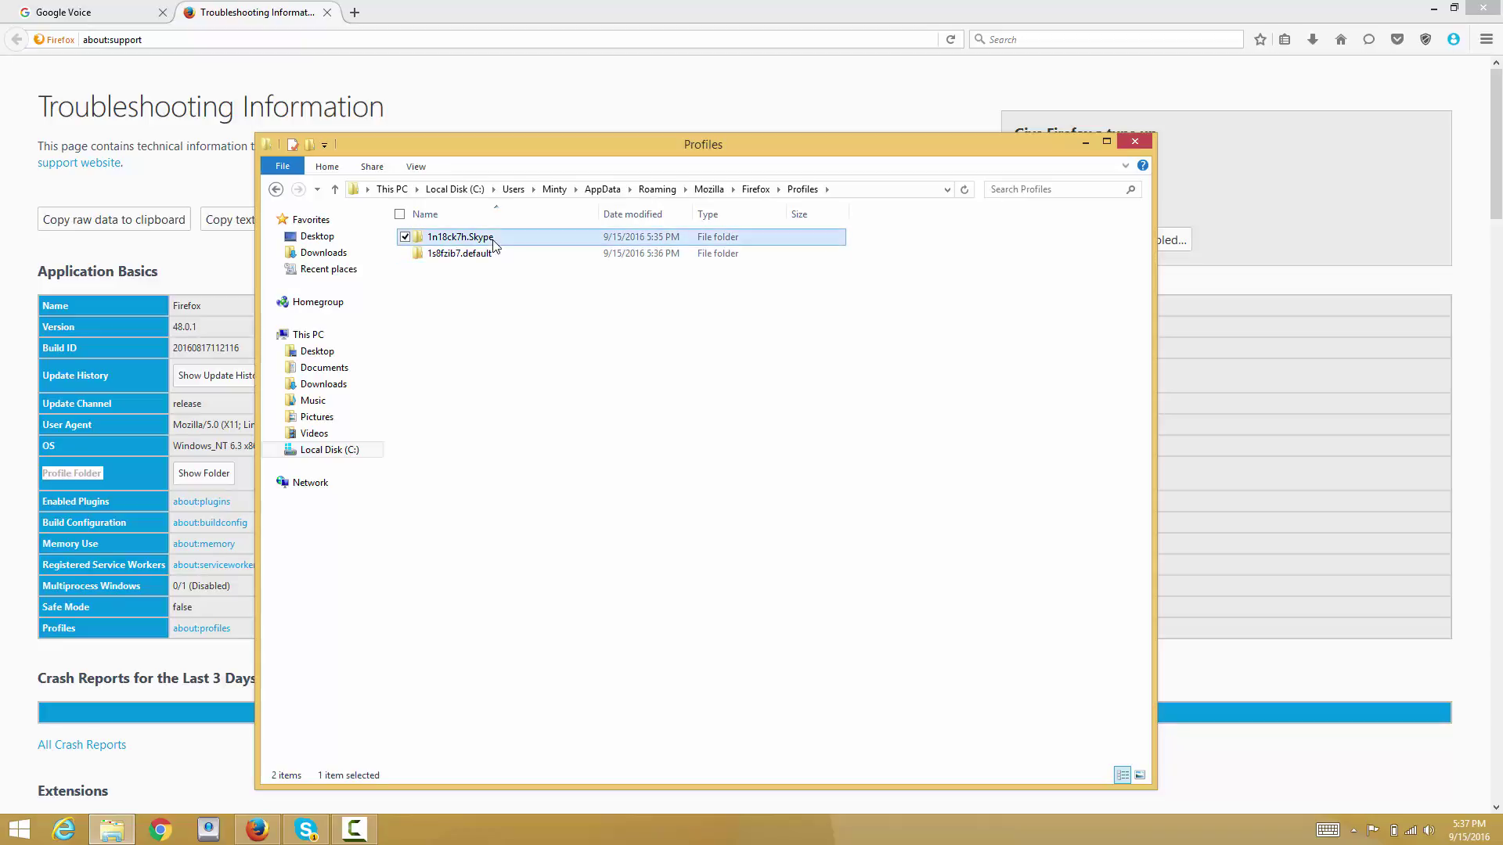
- Close Firefox and relaunch it to the profile chooser with default selected, then return to Profiles
click(1488, 11)
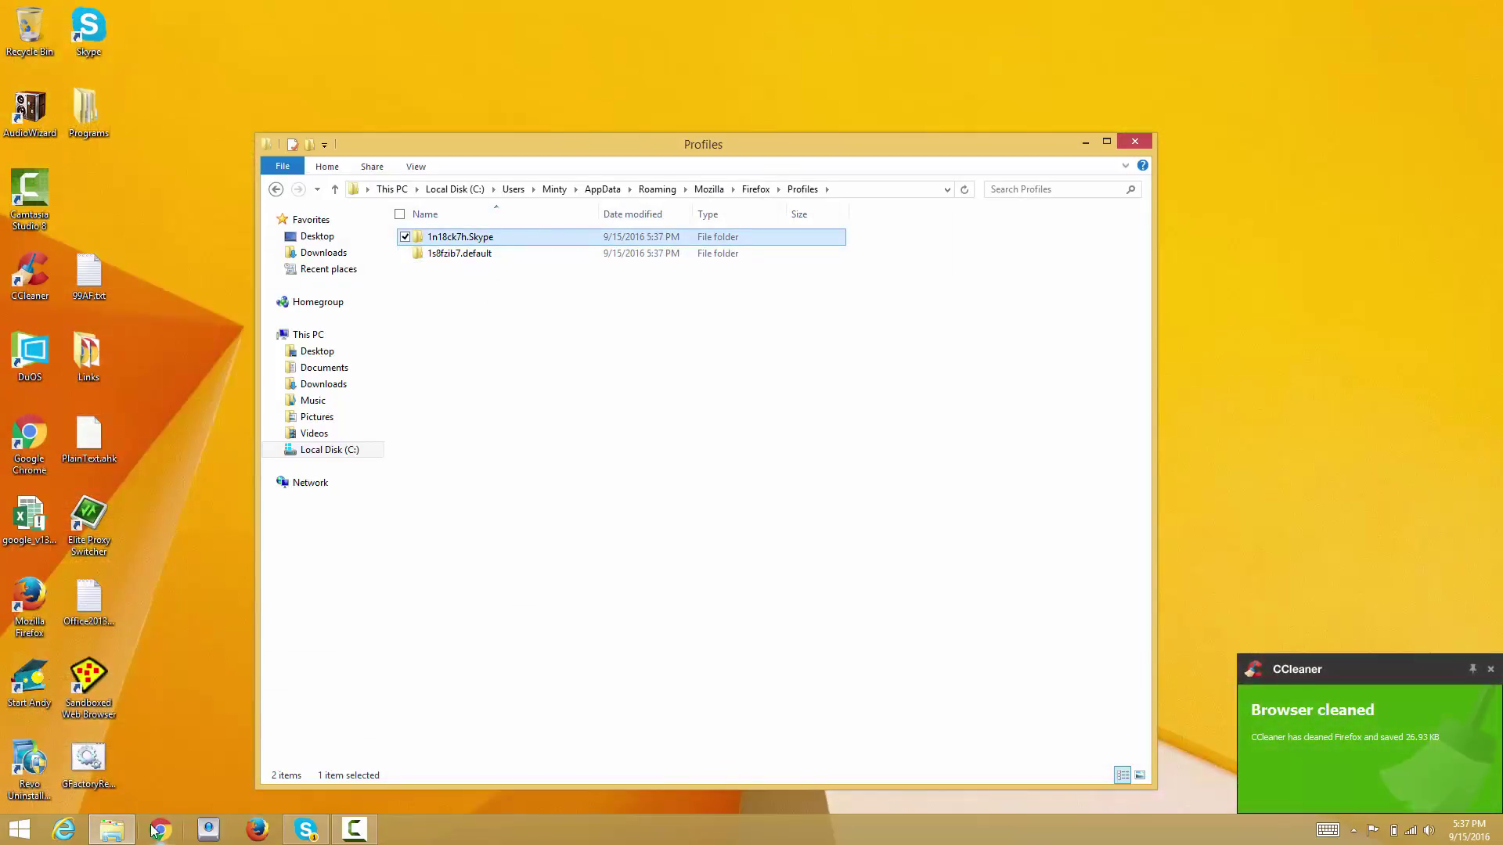
click(257, 830)
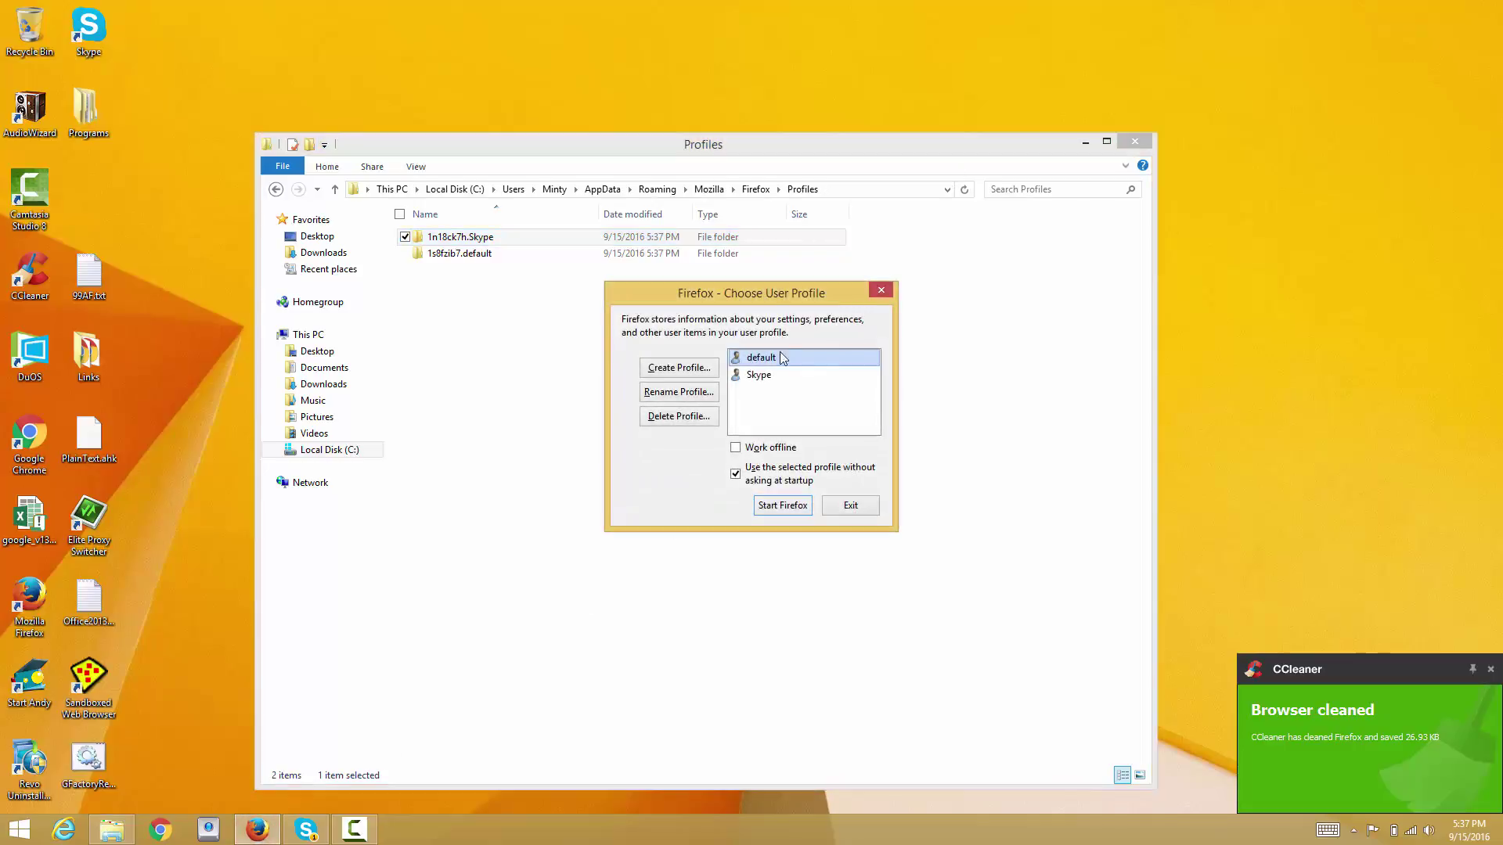
click(758, 377)
click(775, 360)
click(774, 379)
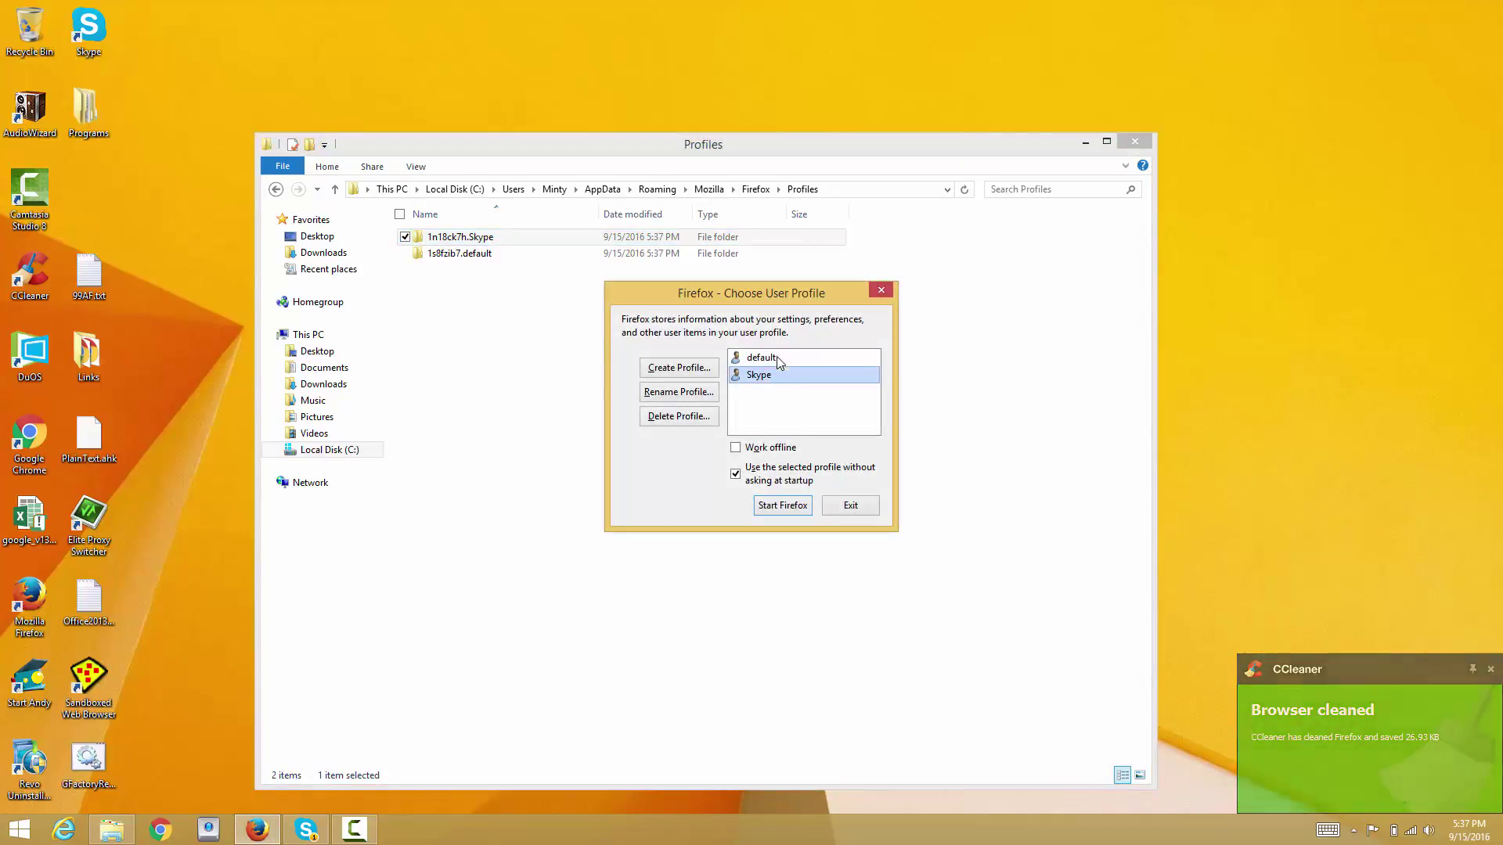
click(777, 356)
click(510, 243)
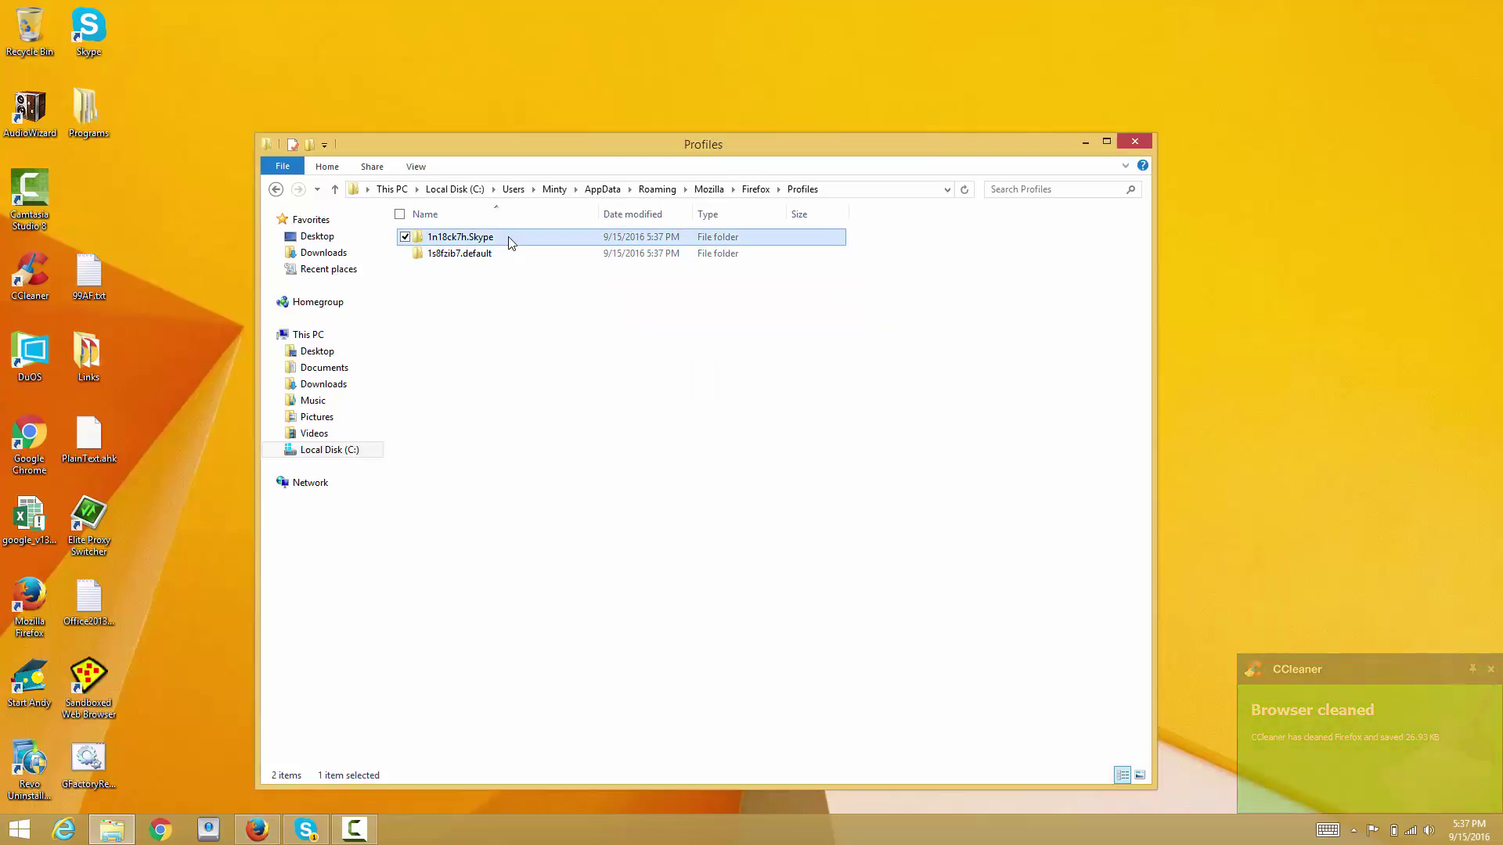
- Copy the 1n18ck7h.Skype profile folder from the Profiles window
right_click(510, 239)
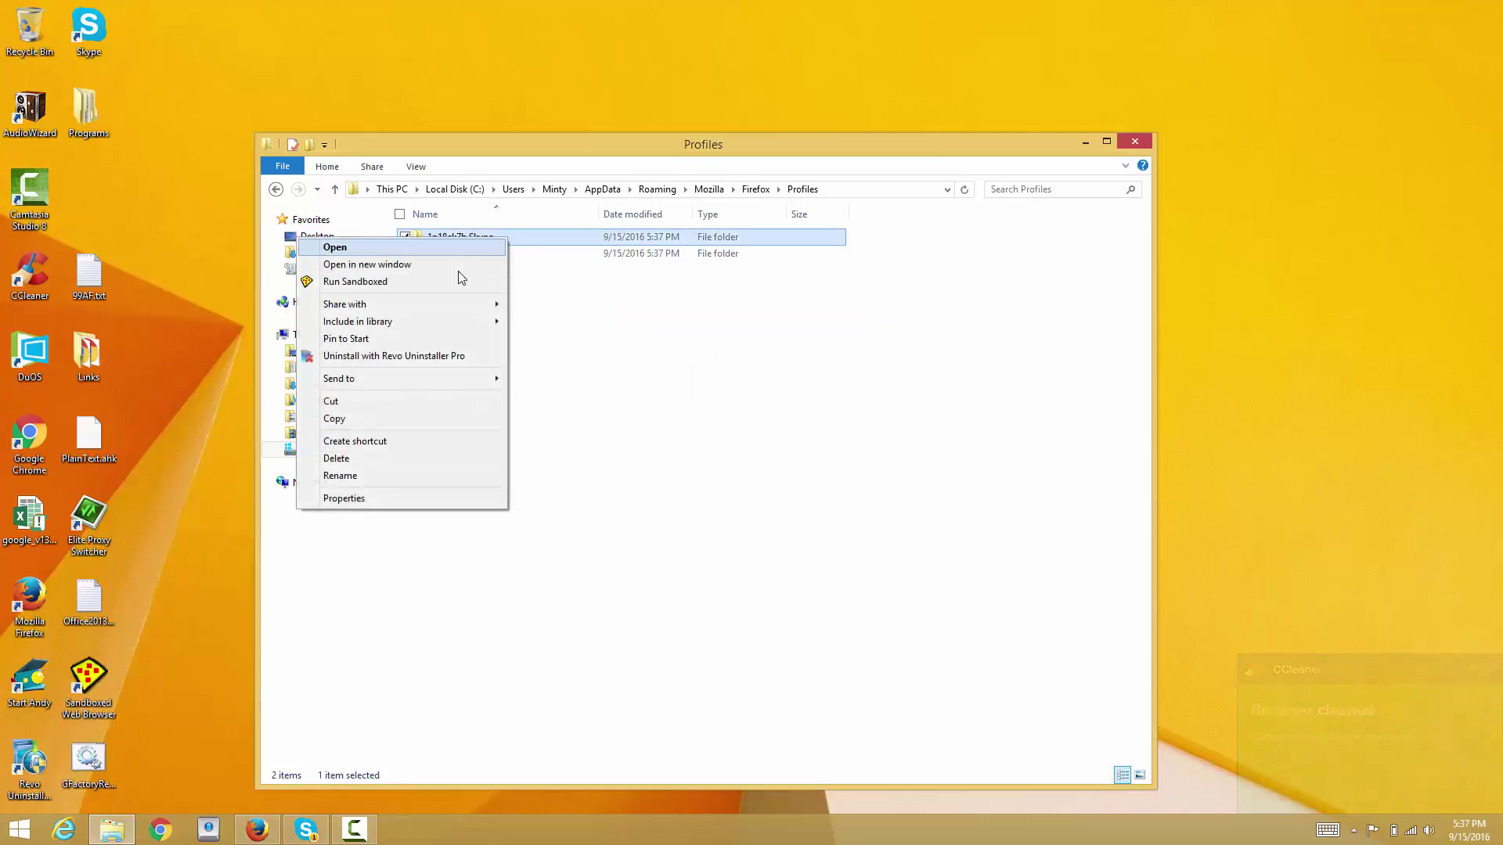
click(373, 418)
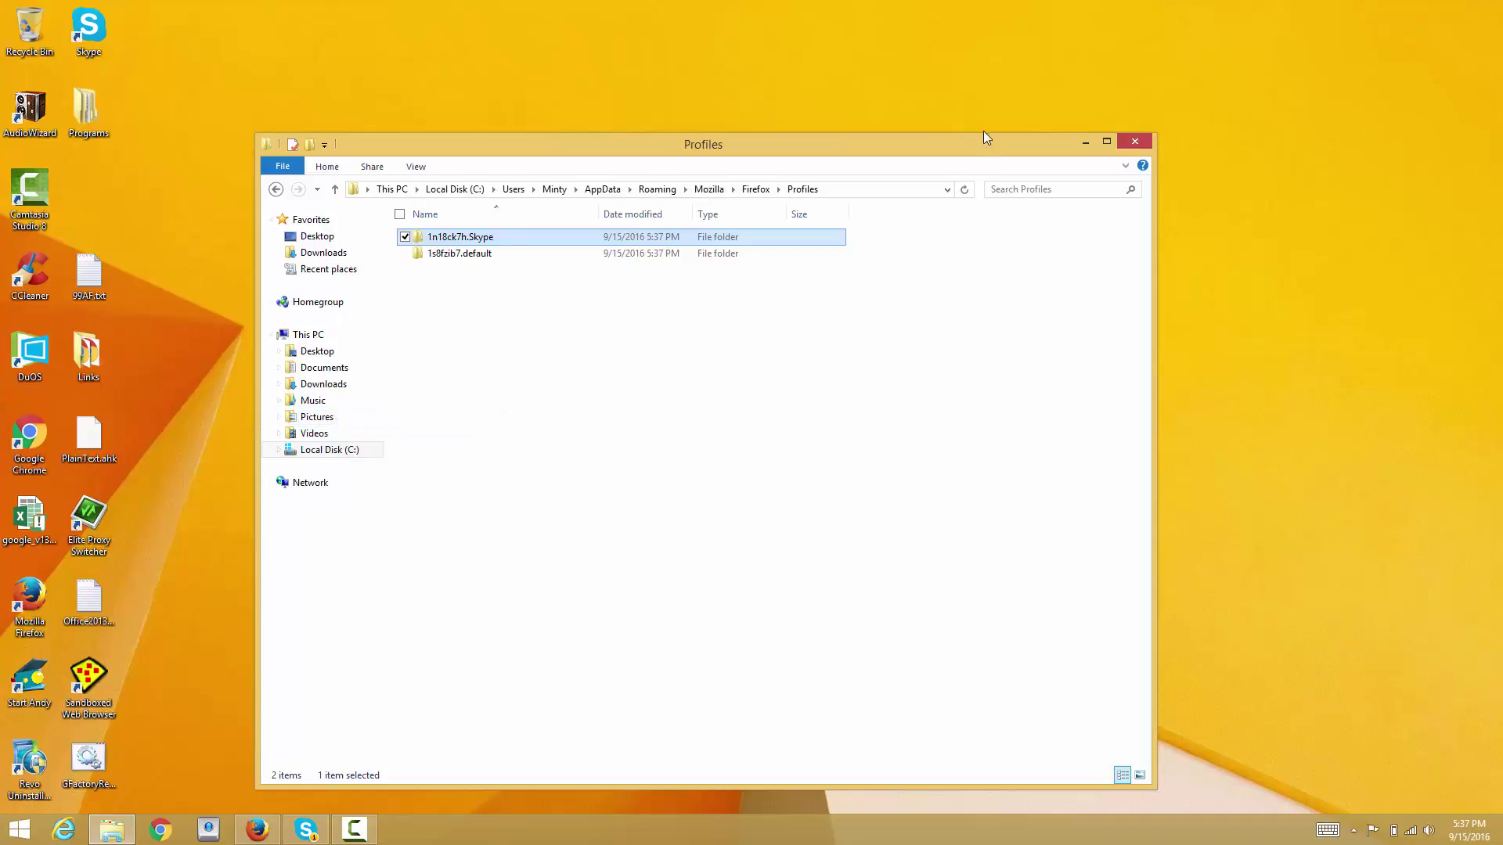
drag(979, 143, 778, 106)
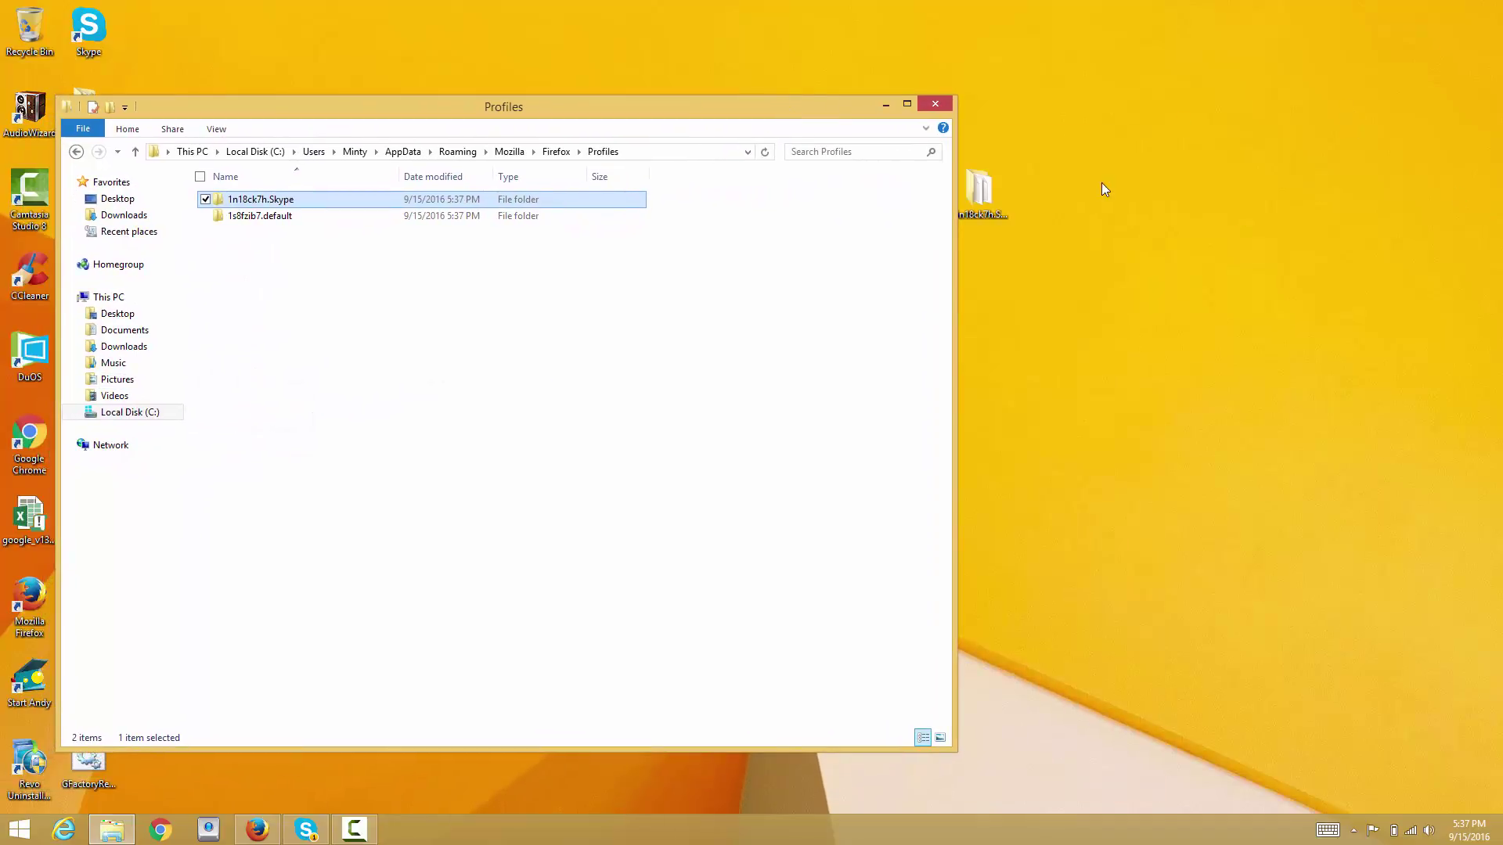
right_click(1364, 48)
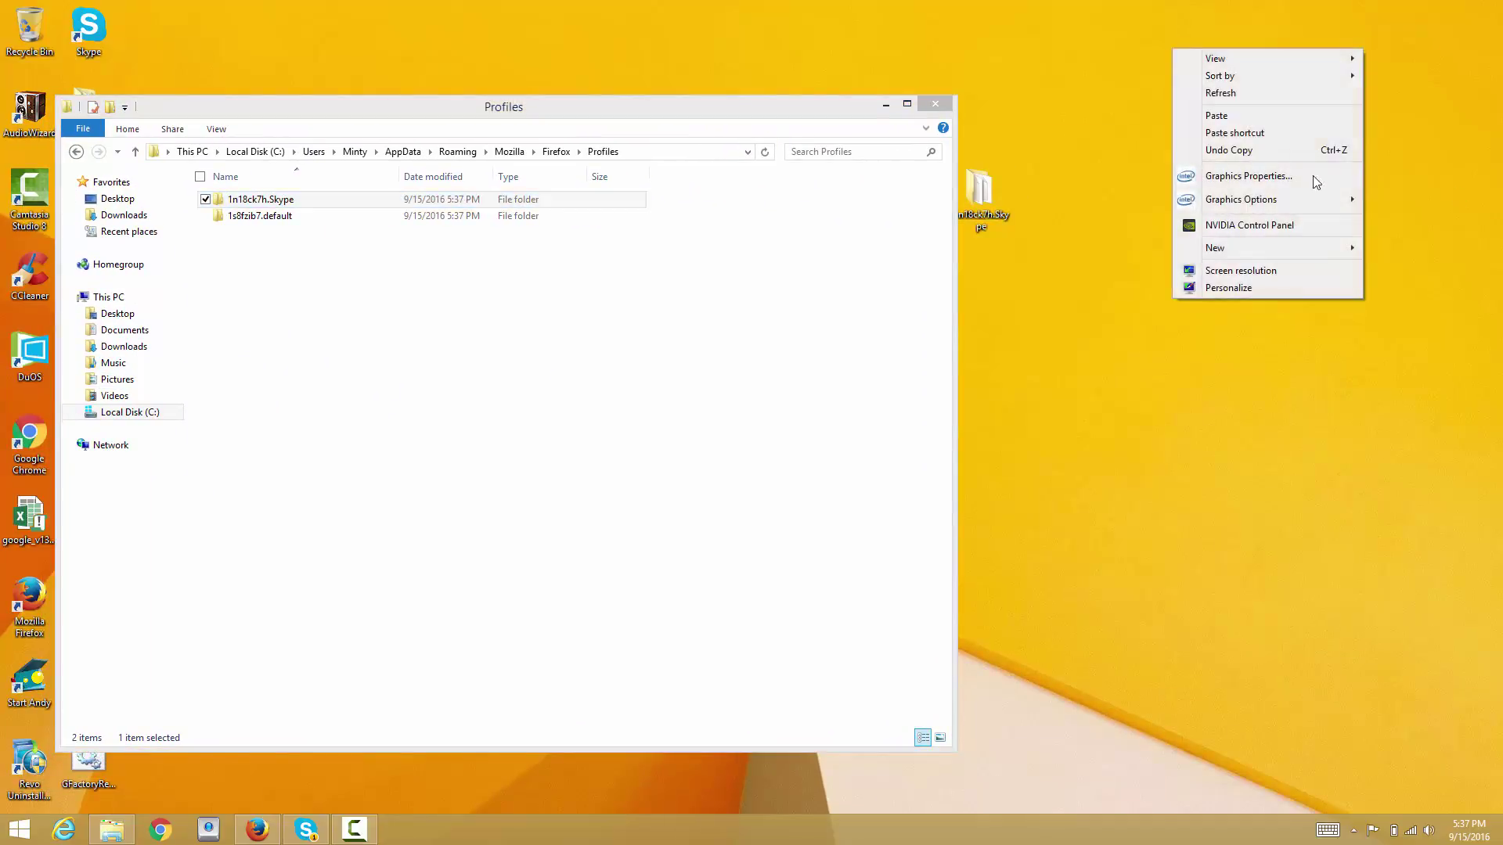
click(1228, 382)
- Permanently delete the old desktop copy and paste the fresh Skype folder onto the desktop
drag(1064, 298, 977, 142)
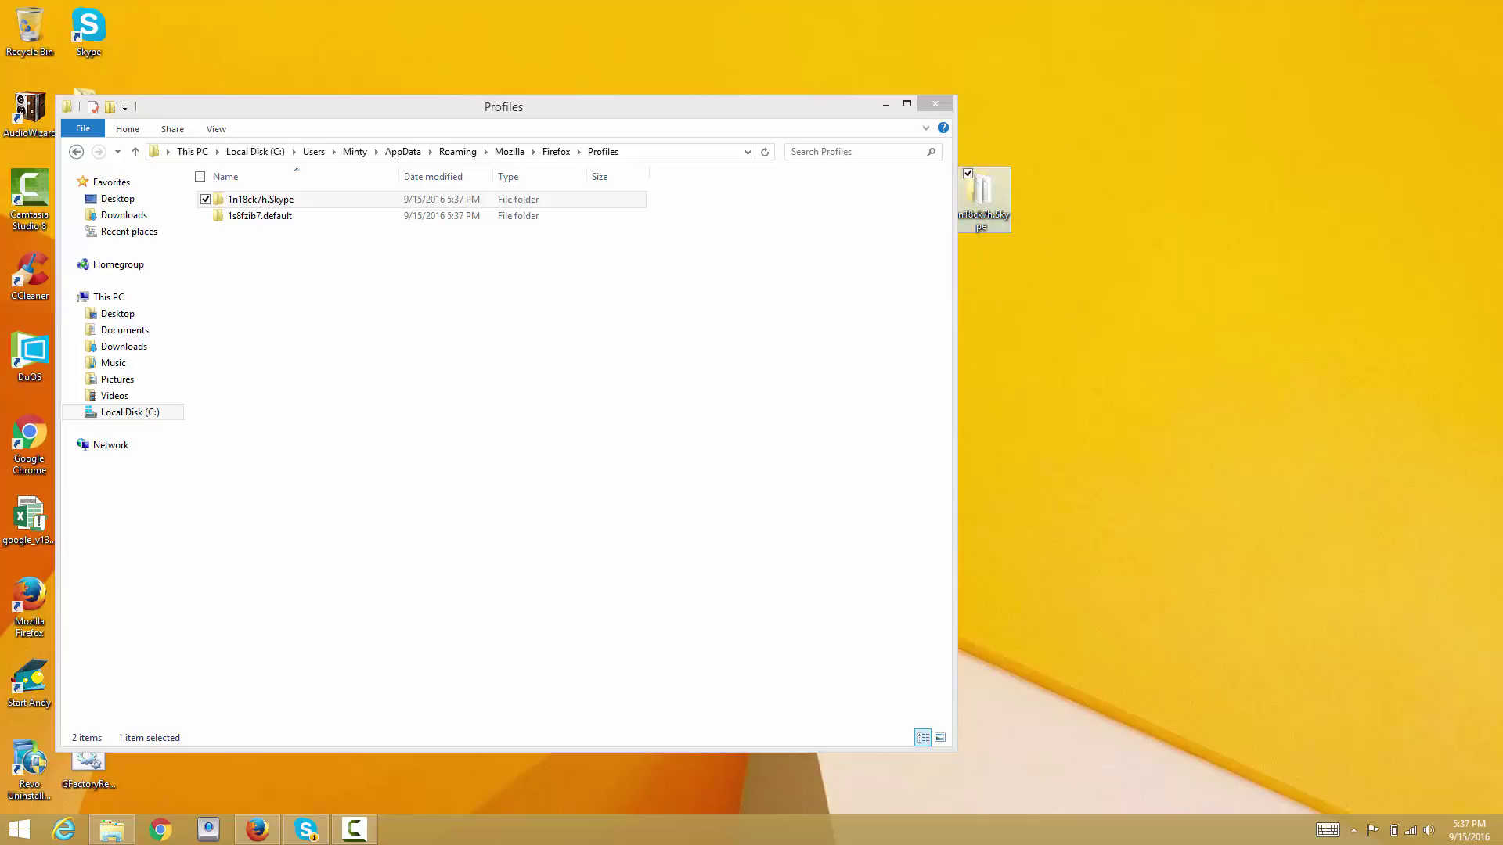
key(shift+Delete)
key(Return)
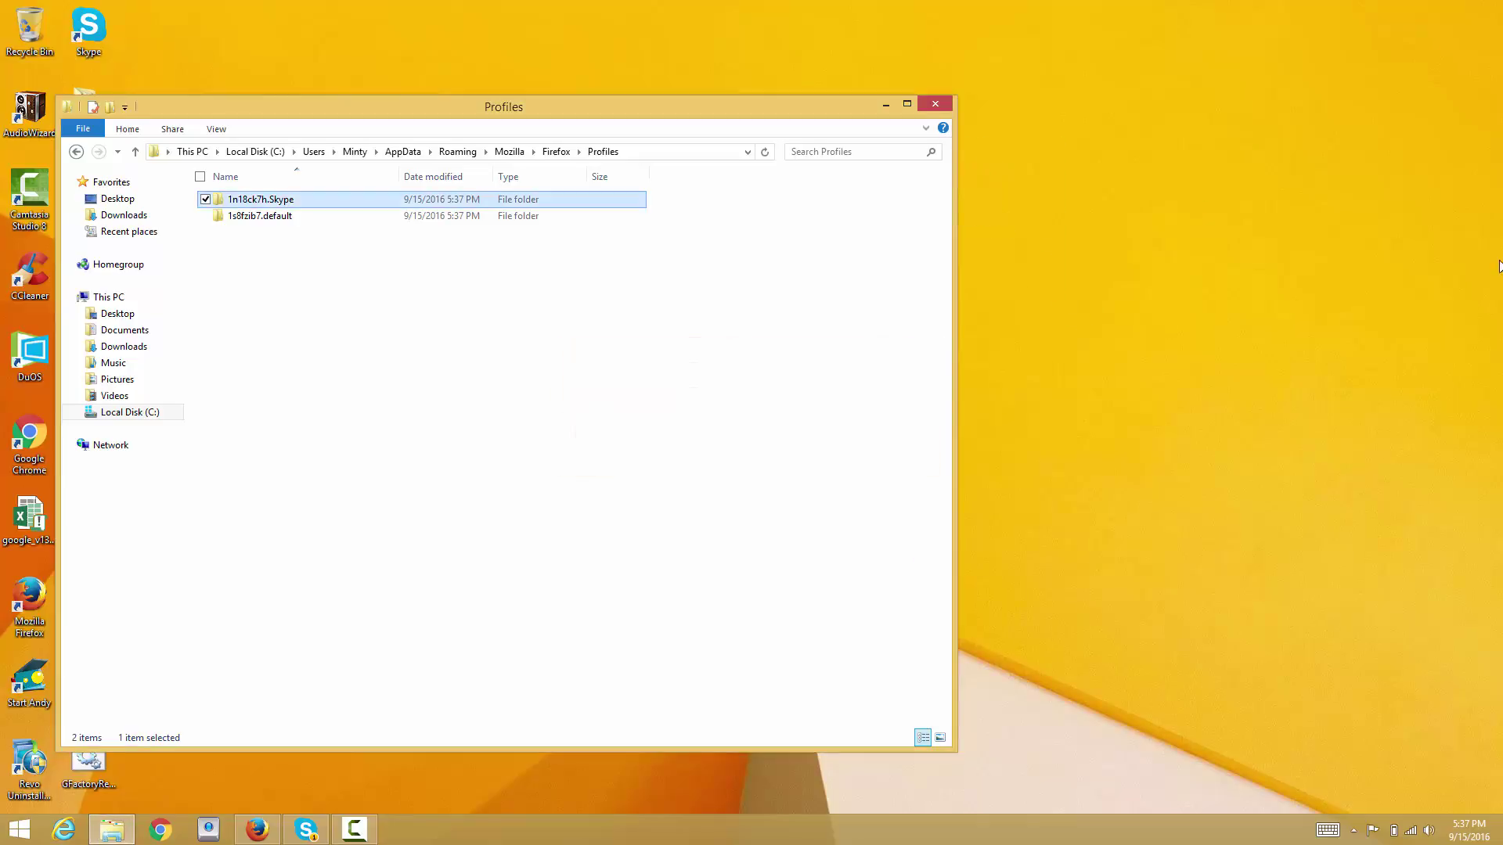
right_click(1063, 221)
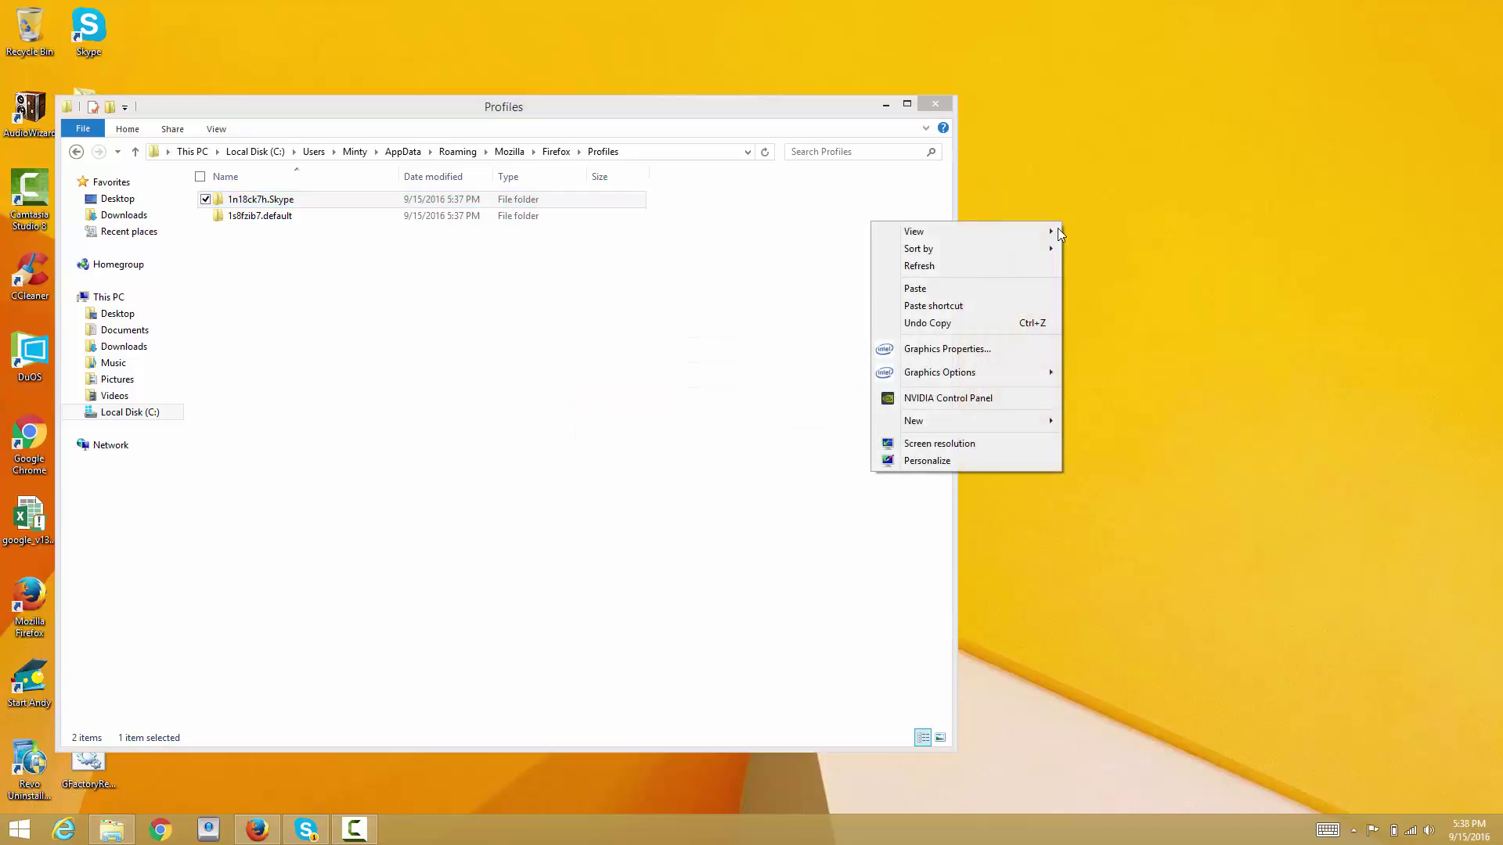
click(1014, 288)
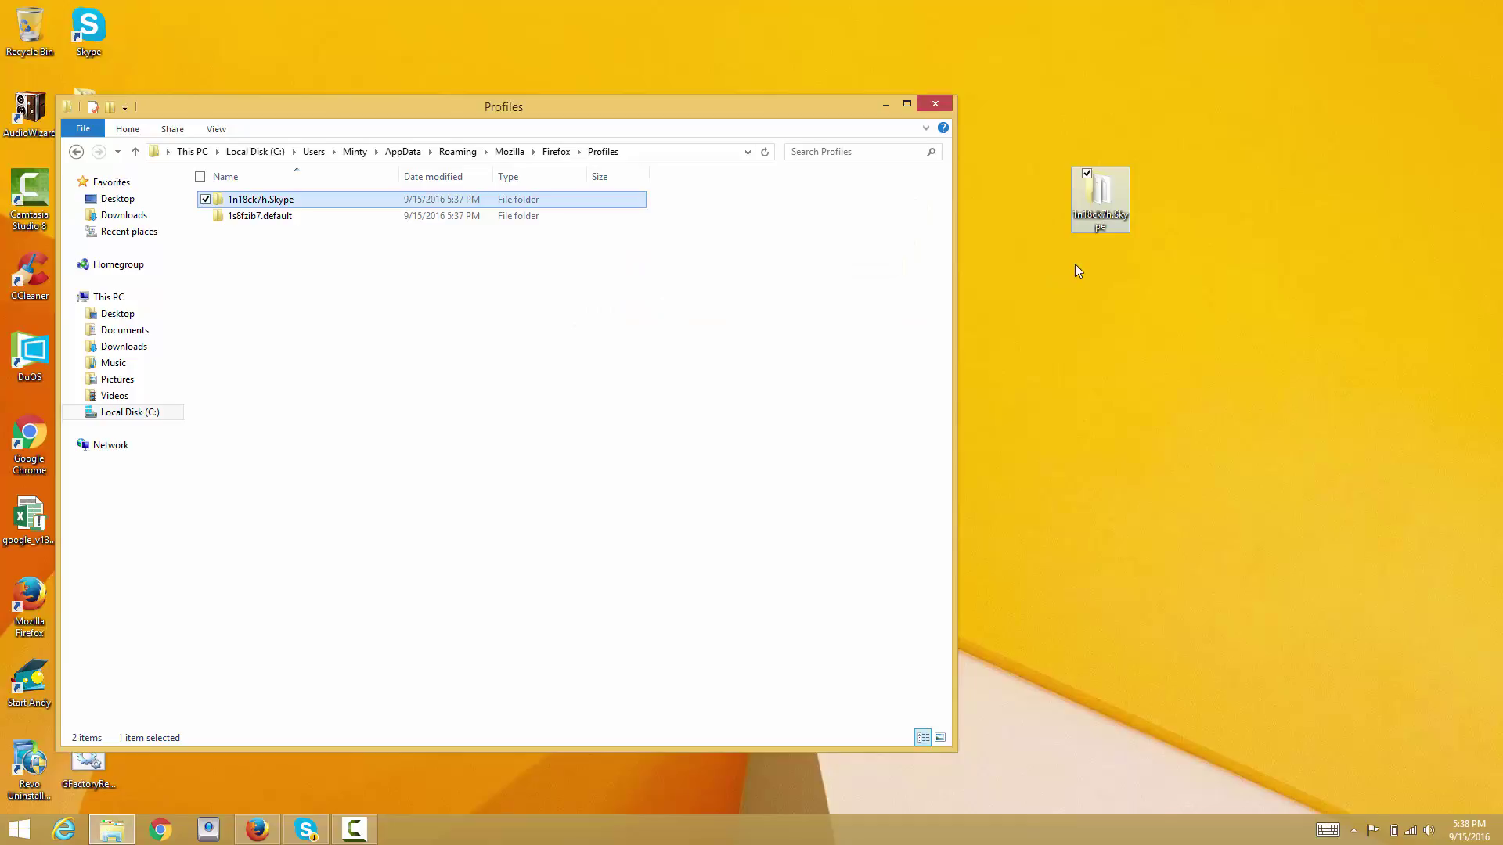
- In Choose User Profile, delete the Skype profile using Delete Files
click(274, 826)
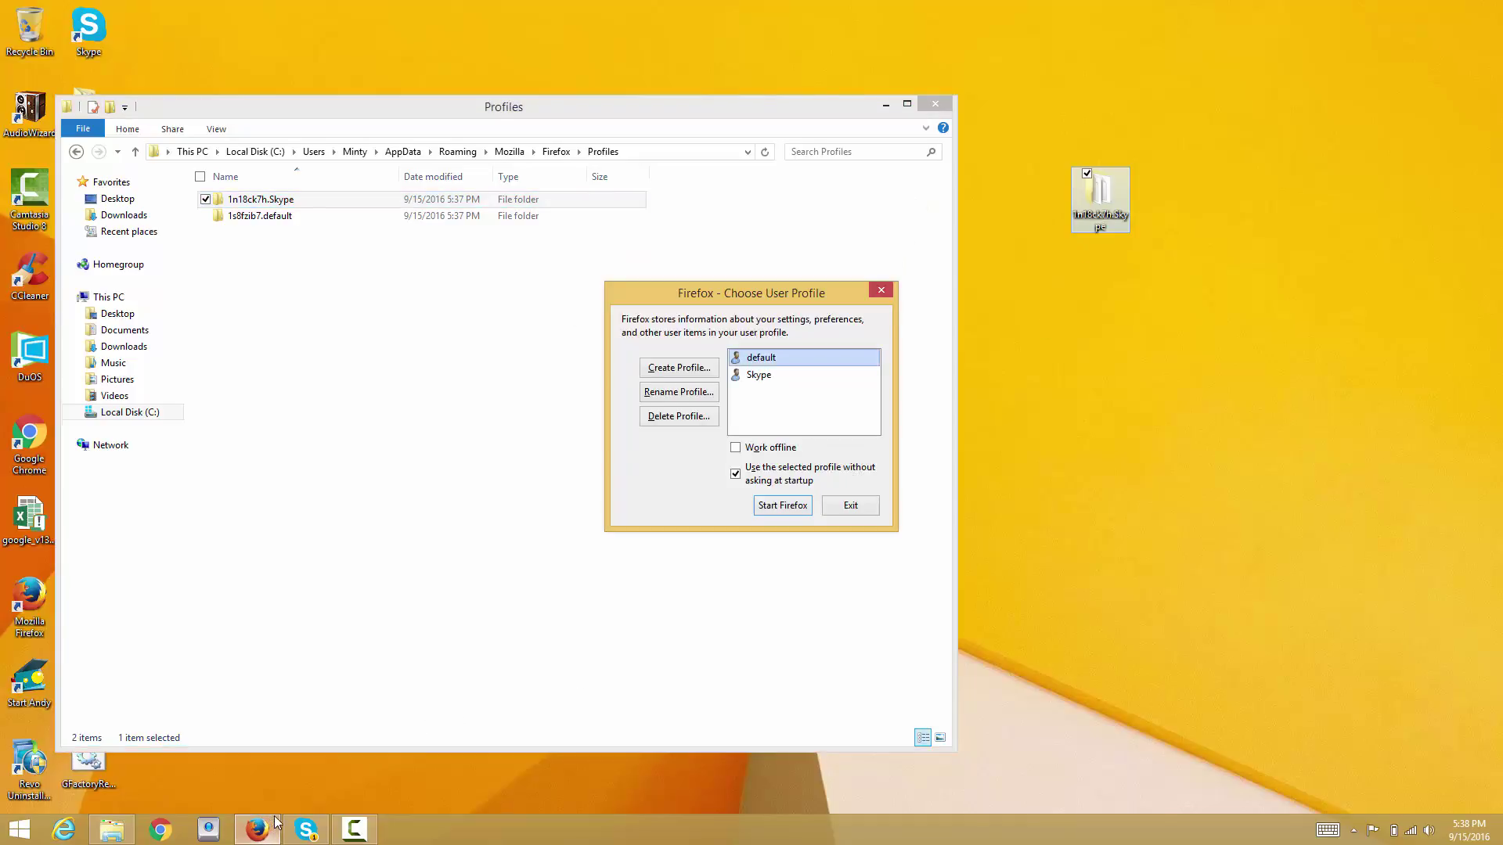
key(Escape)
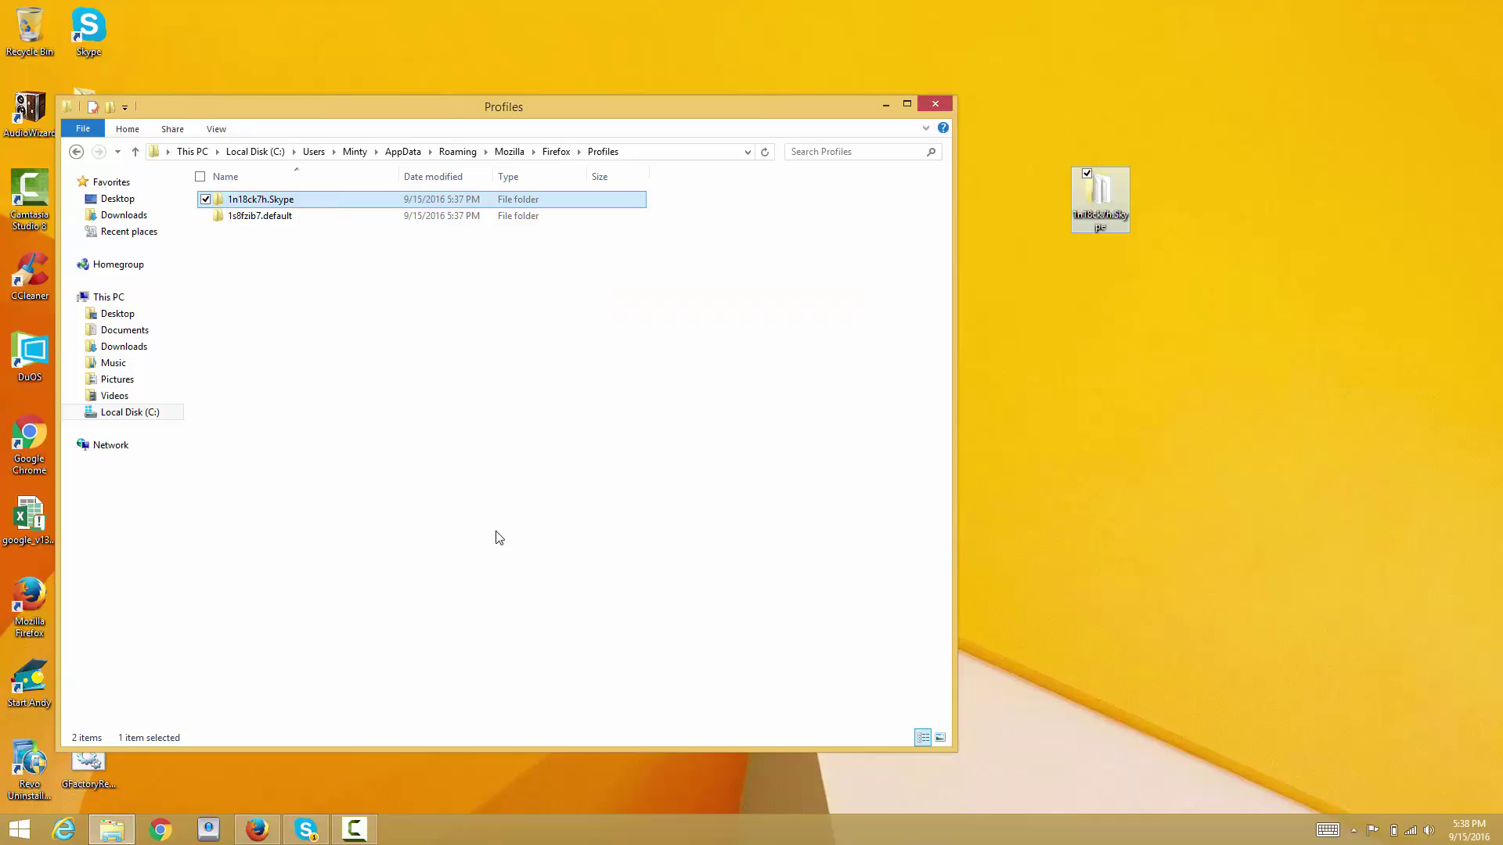
click(258, 830)
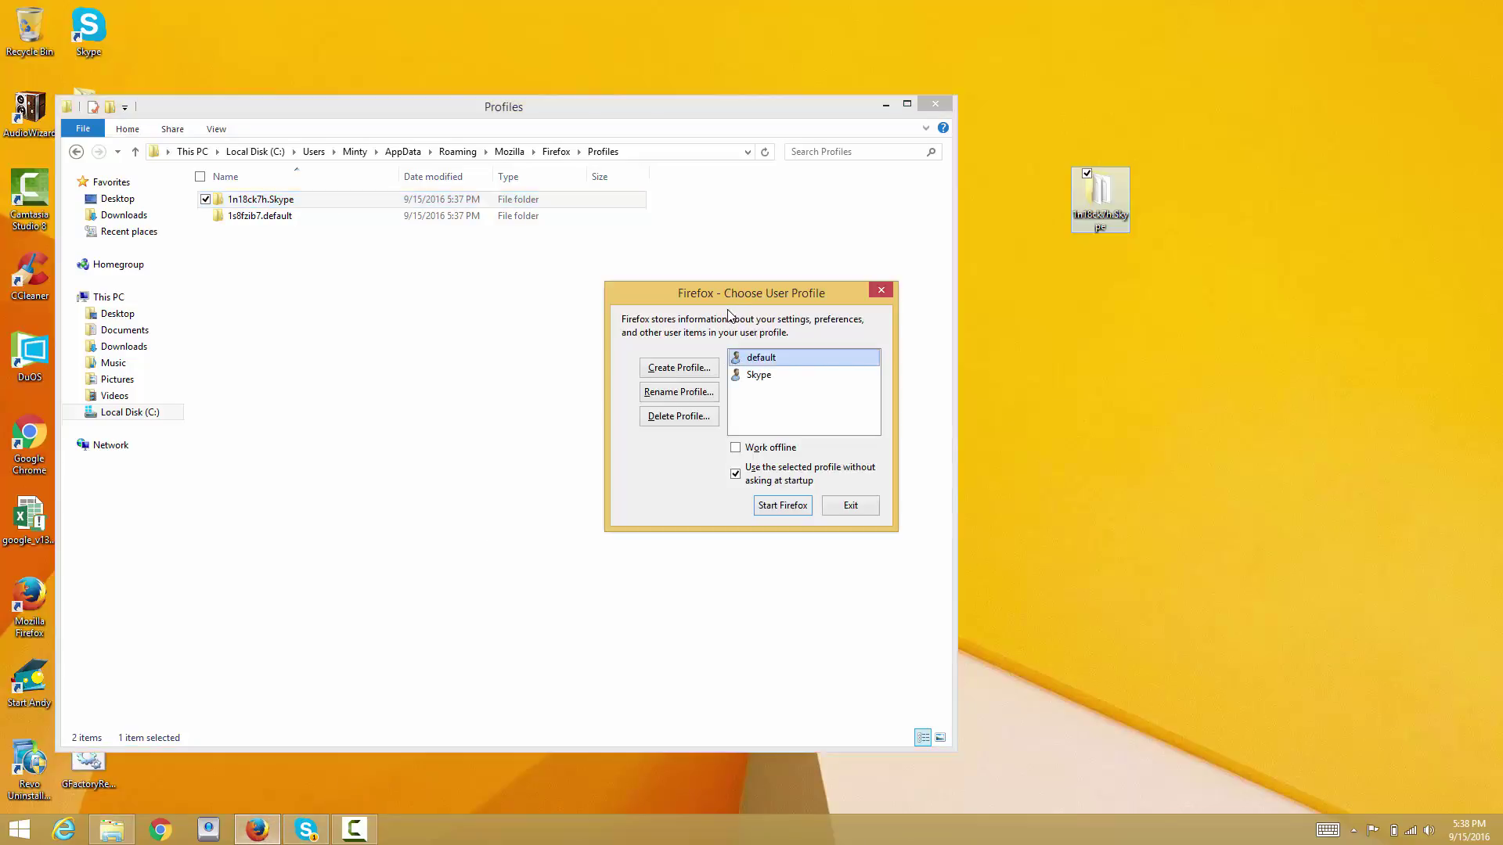
click(779, 372)
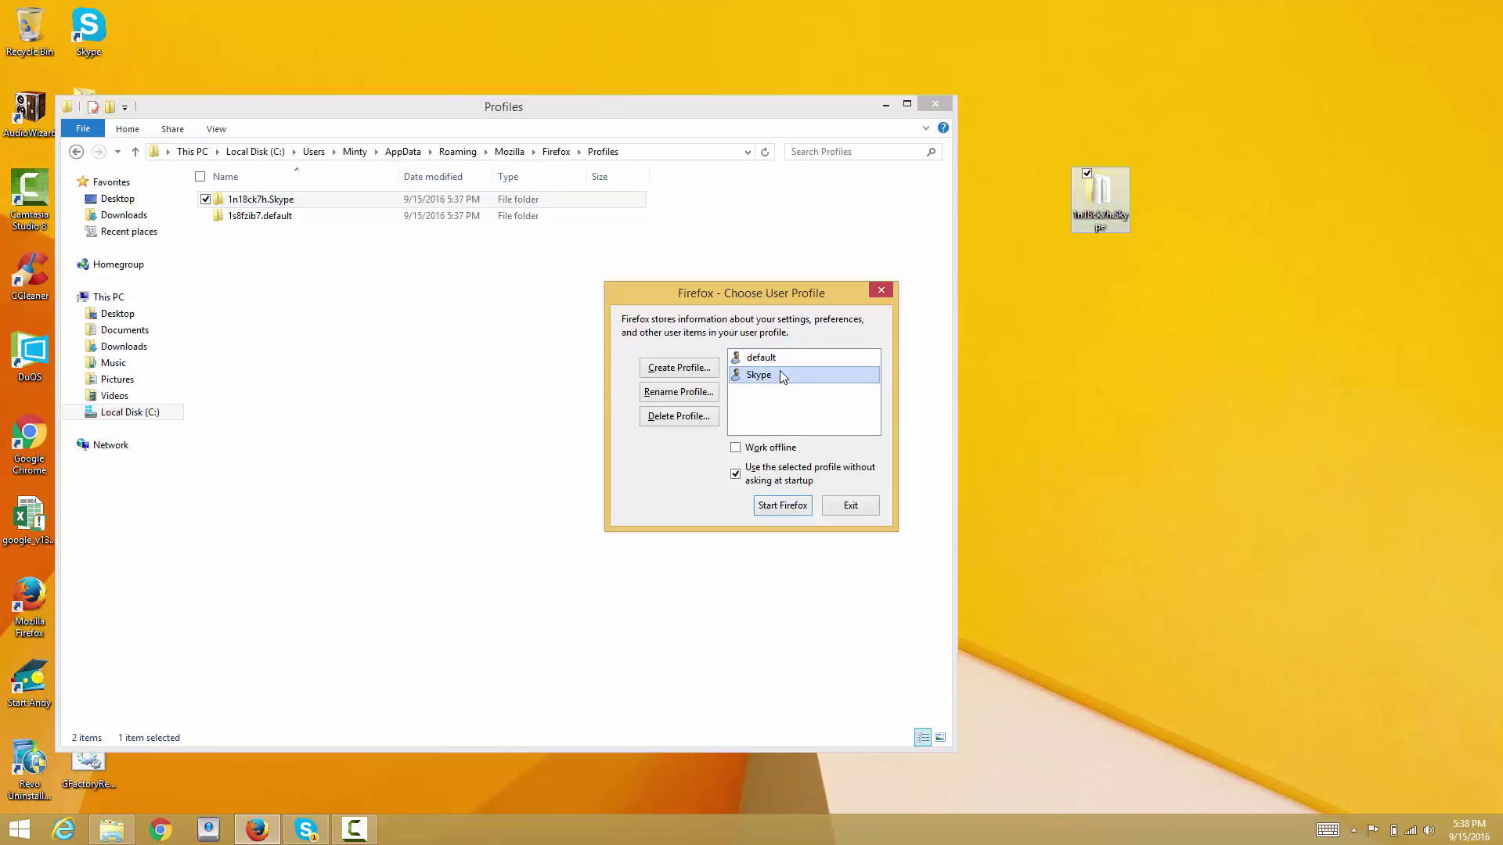
click(679, 416)
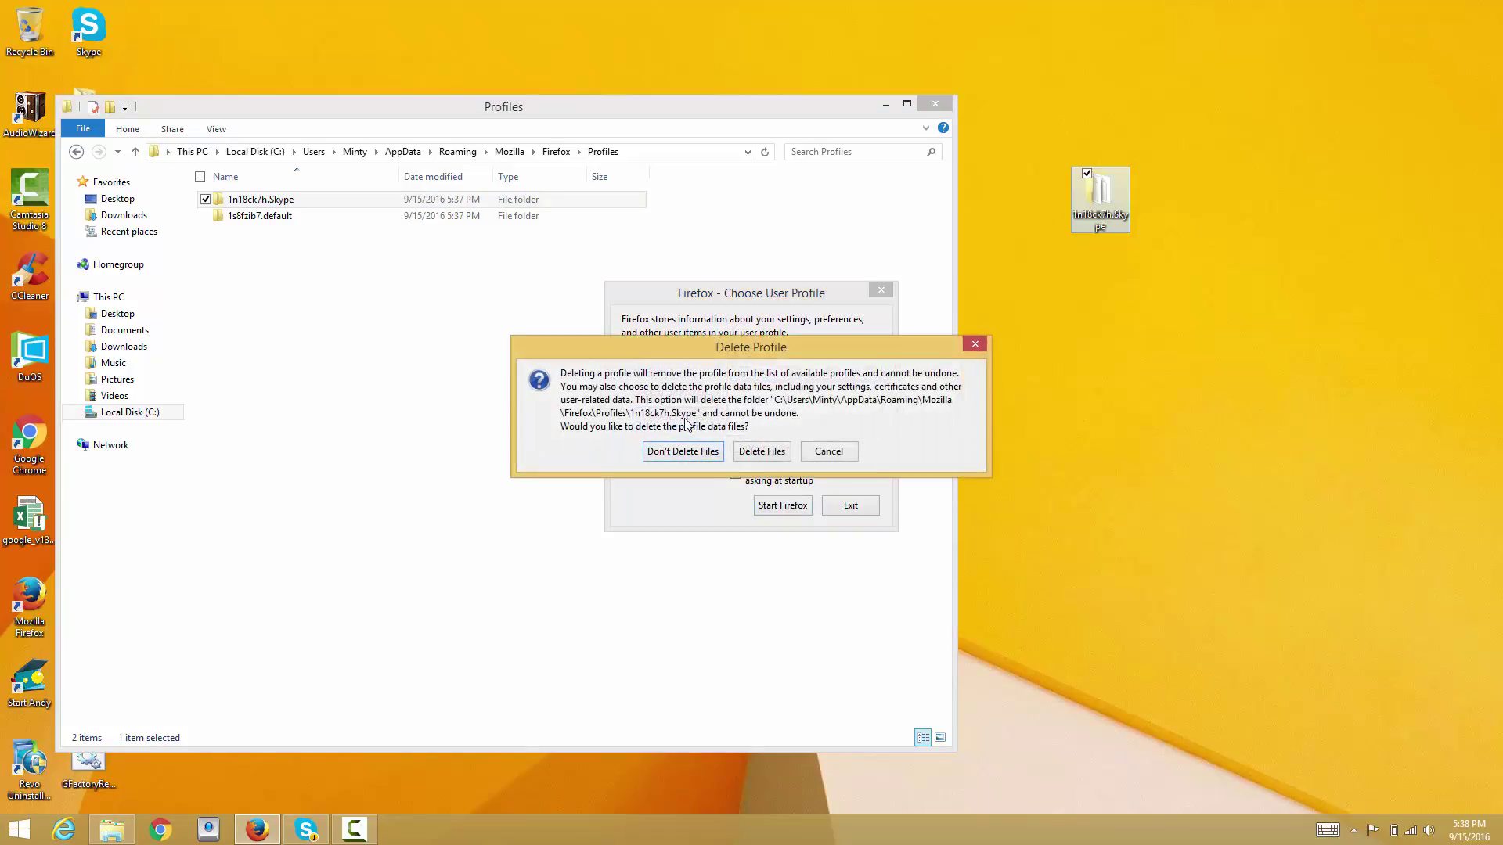
click(758, 453)
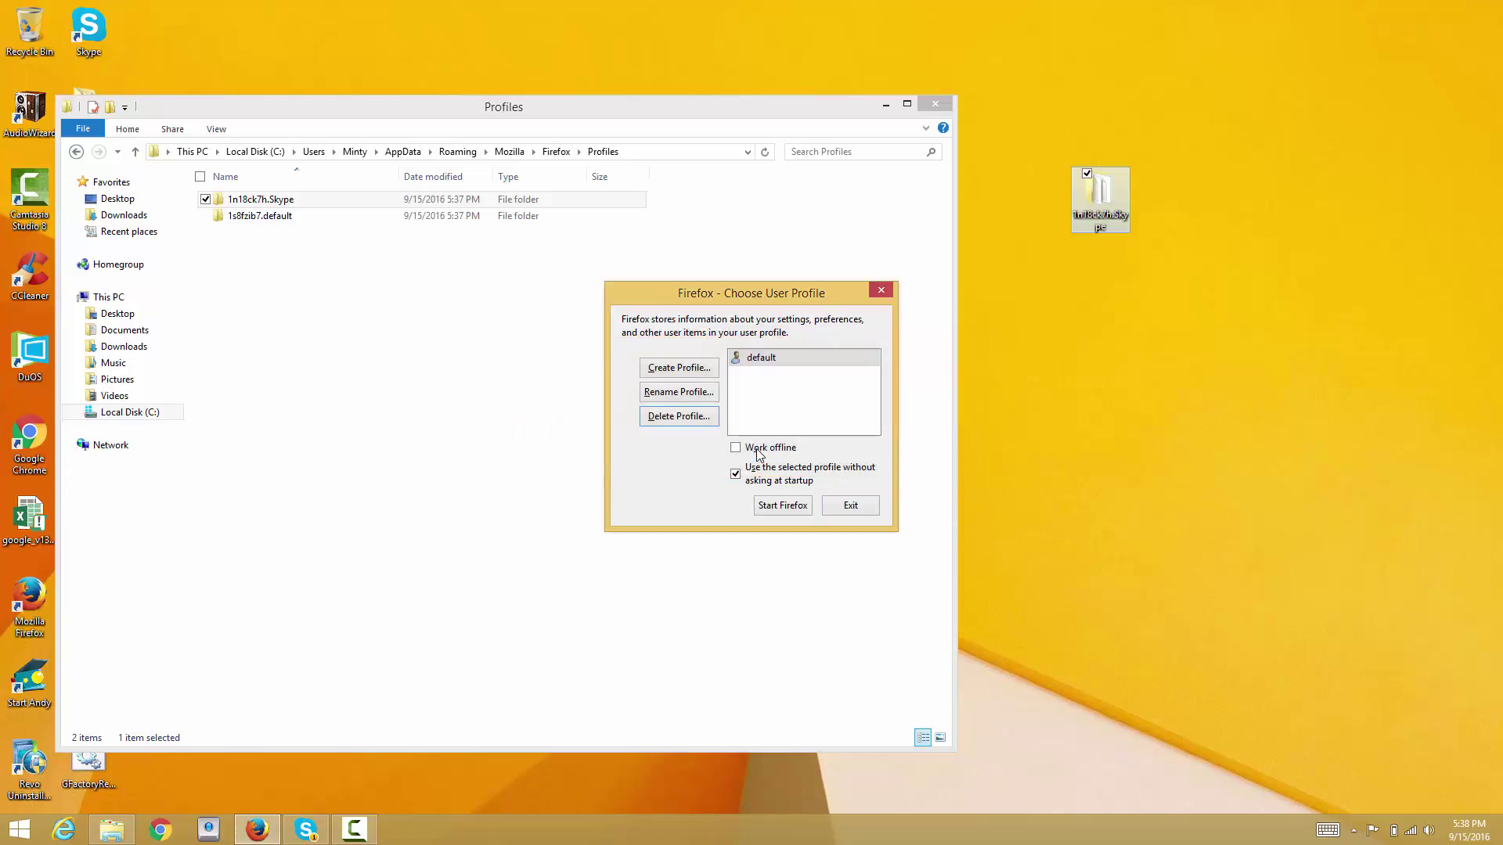
- Copy the backed-up 1n18ck7h.Skype folder from the desktop
click(246, 279)
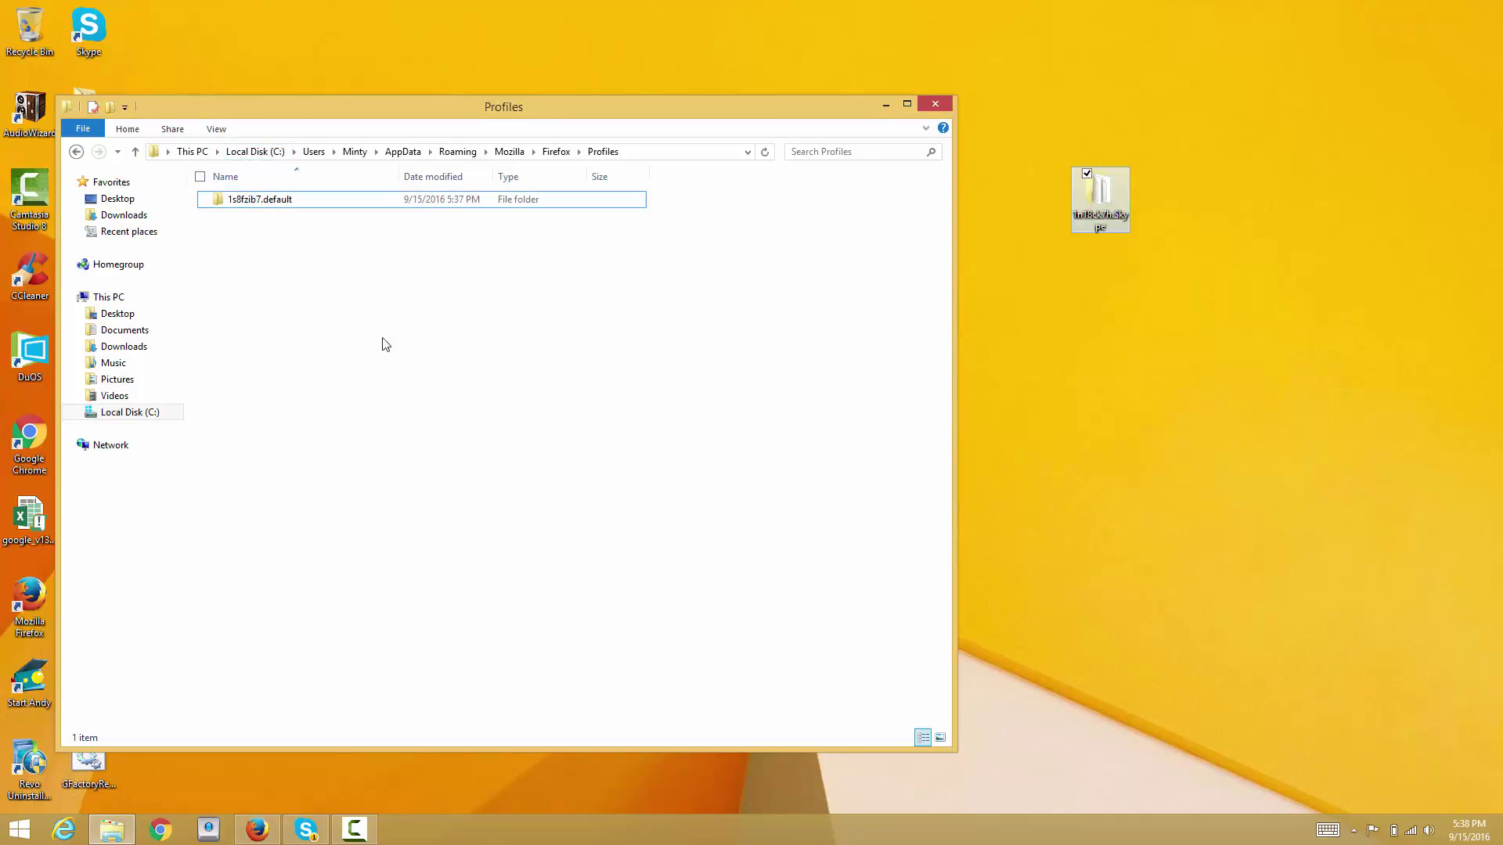
drag(507, 115, 463, 153)
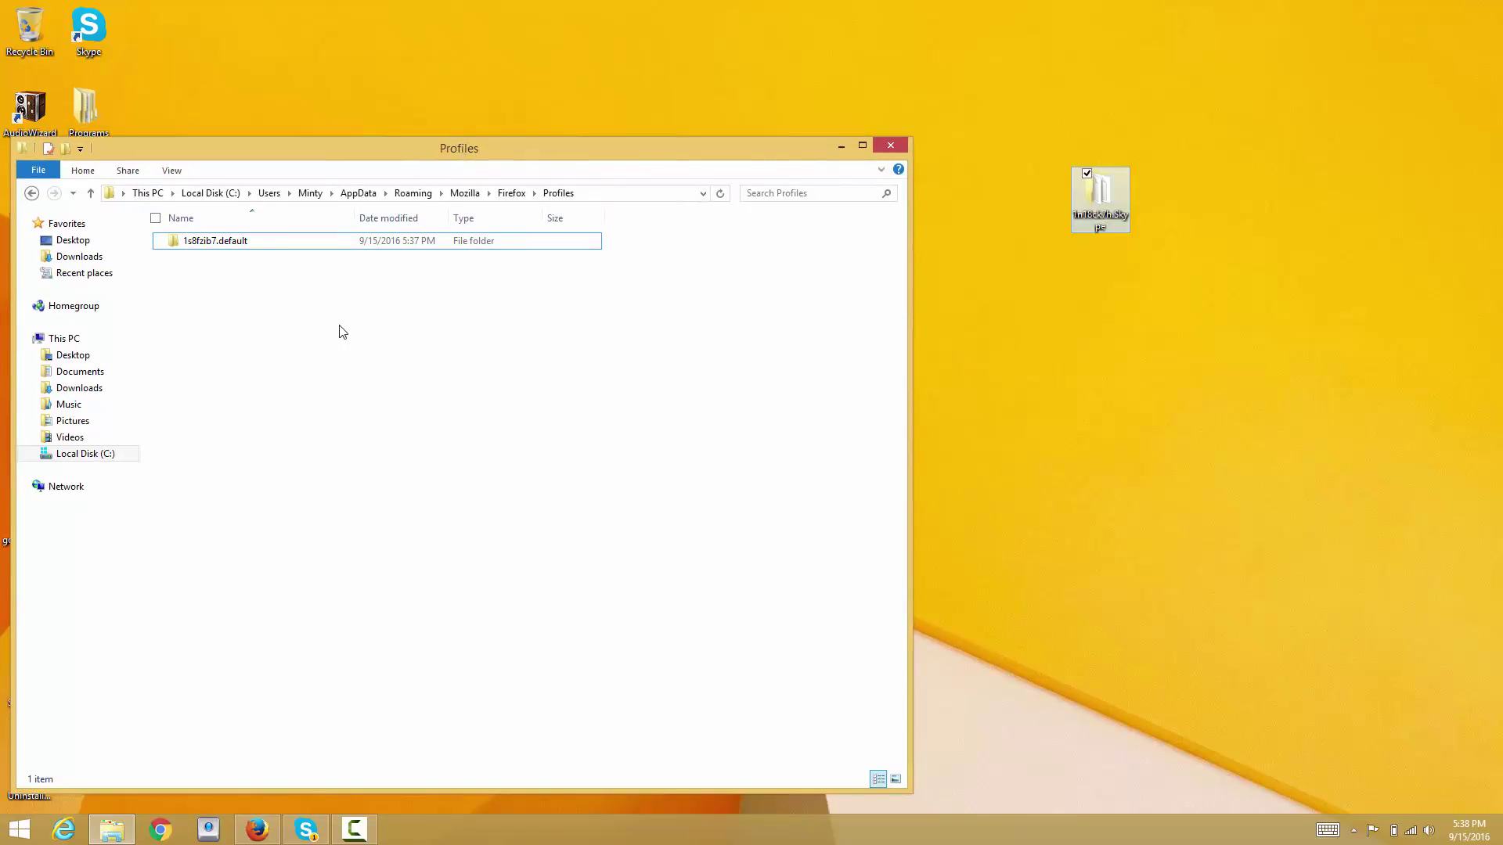
drag(1027, 97, 1228, 293)
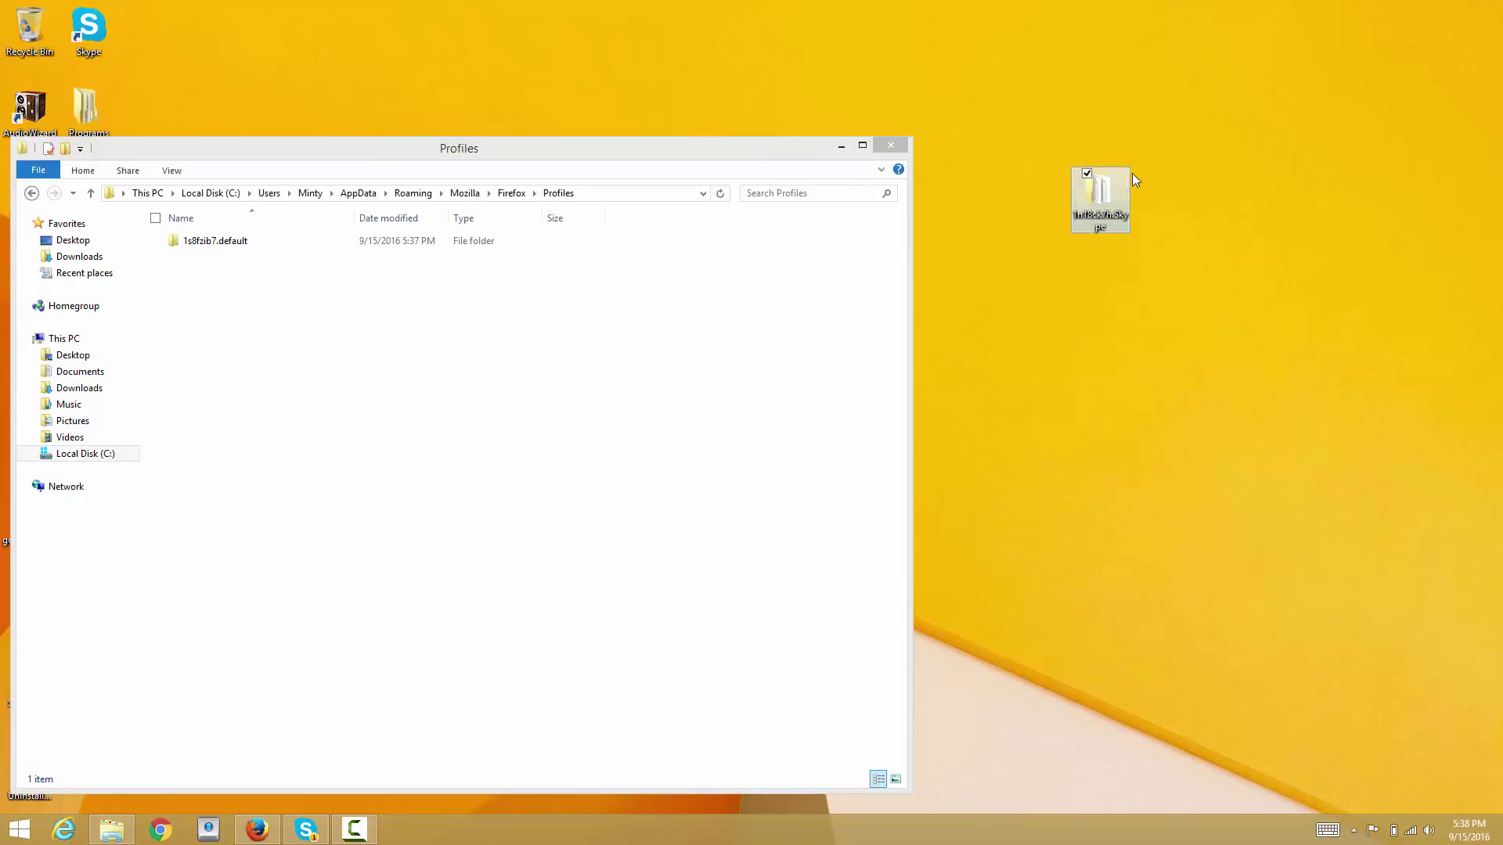
right_click(1088, 192)
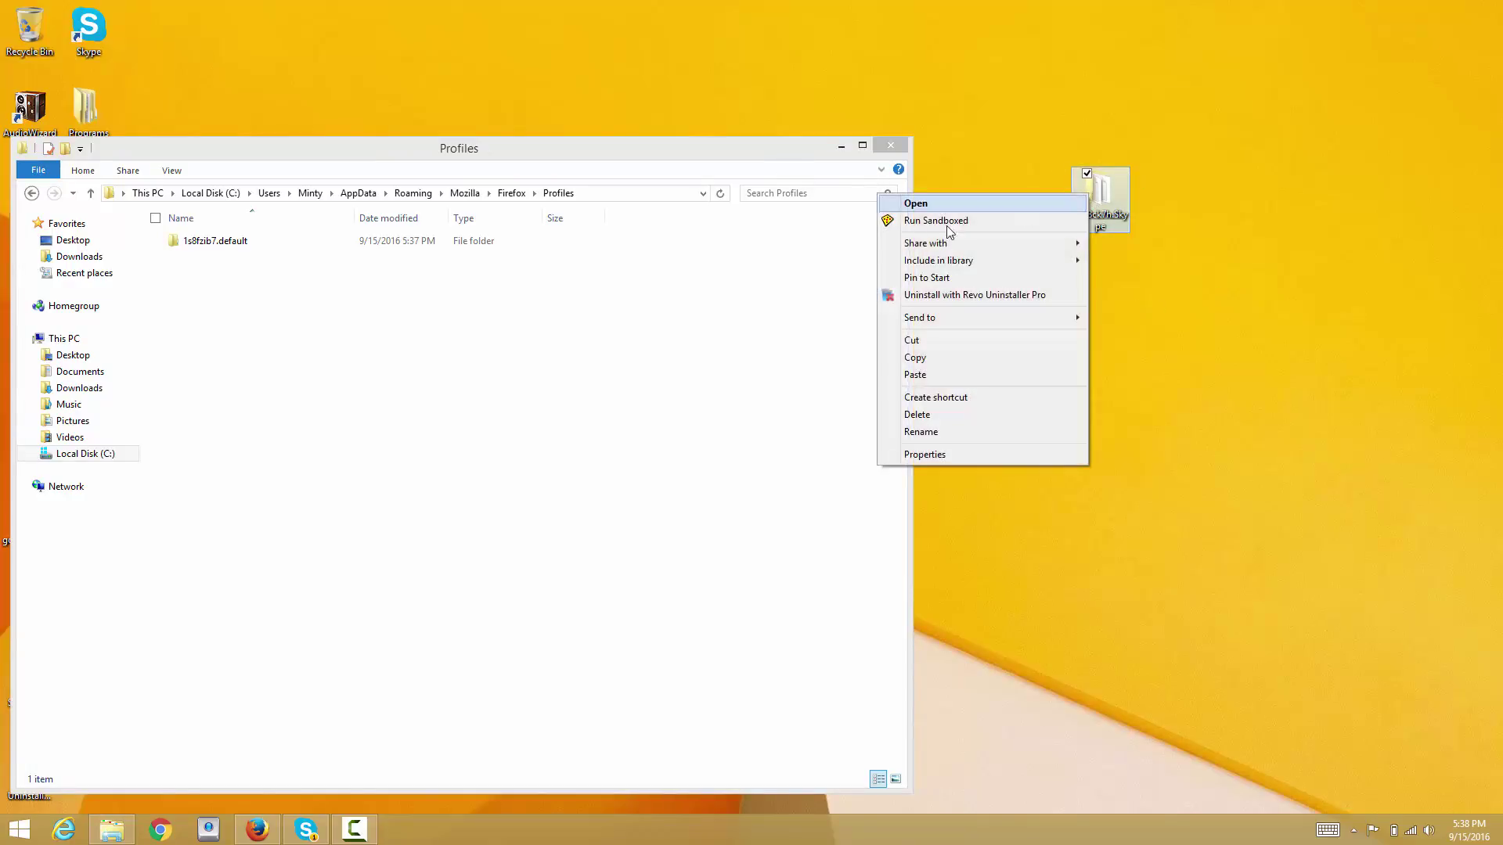
click(955, 358)
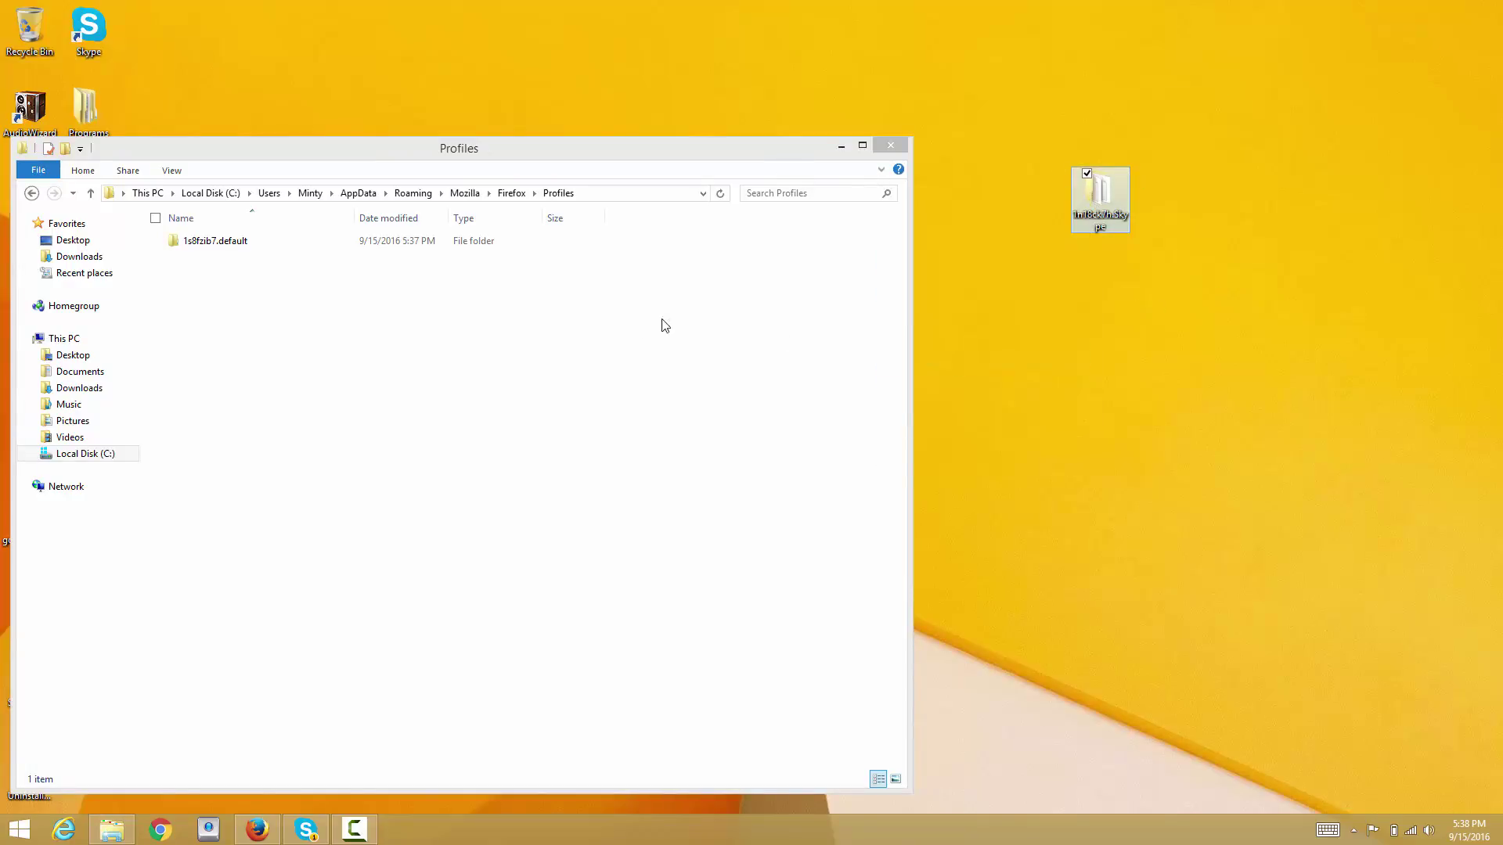
- Paste the backup into the Profiles folder and reopen the Firefox profile chooser
right_click(263, 350)
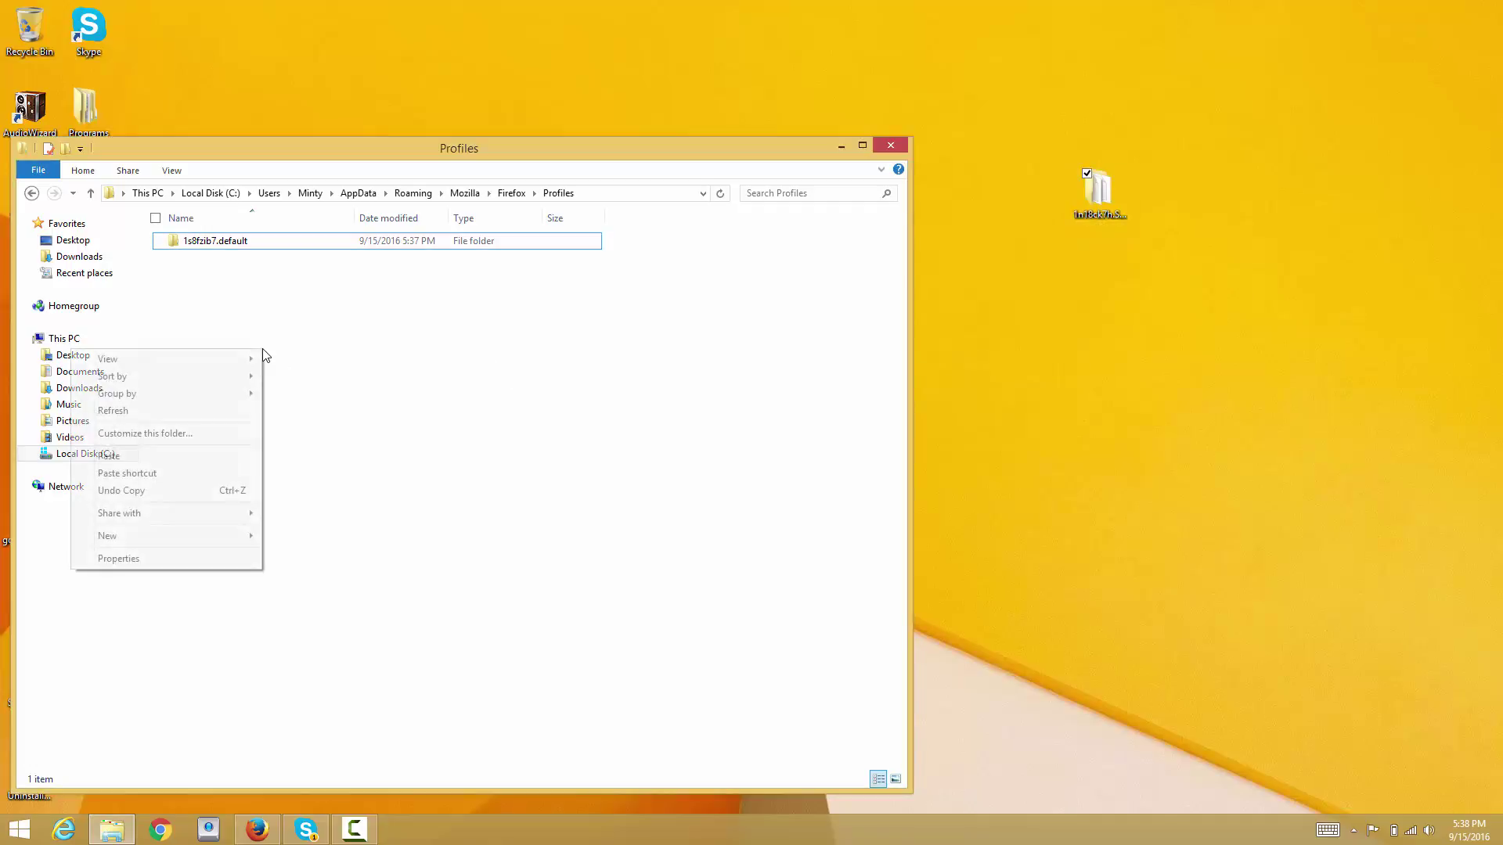
click(164, 456)
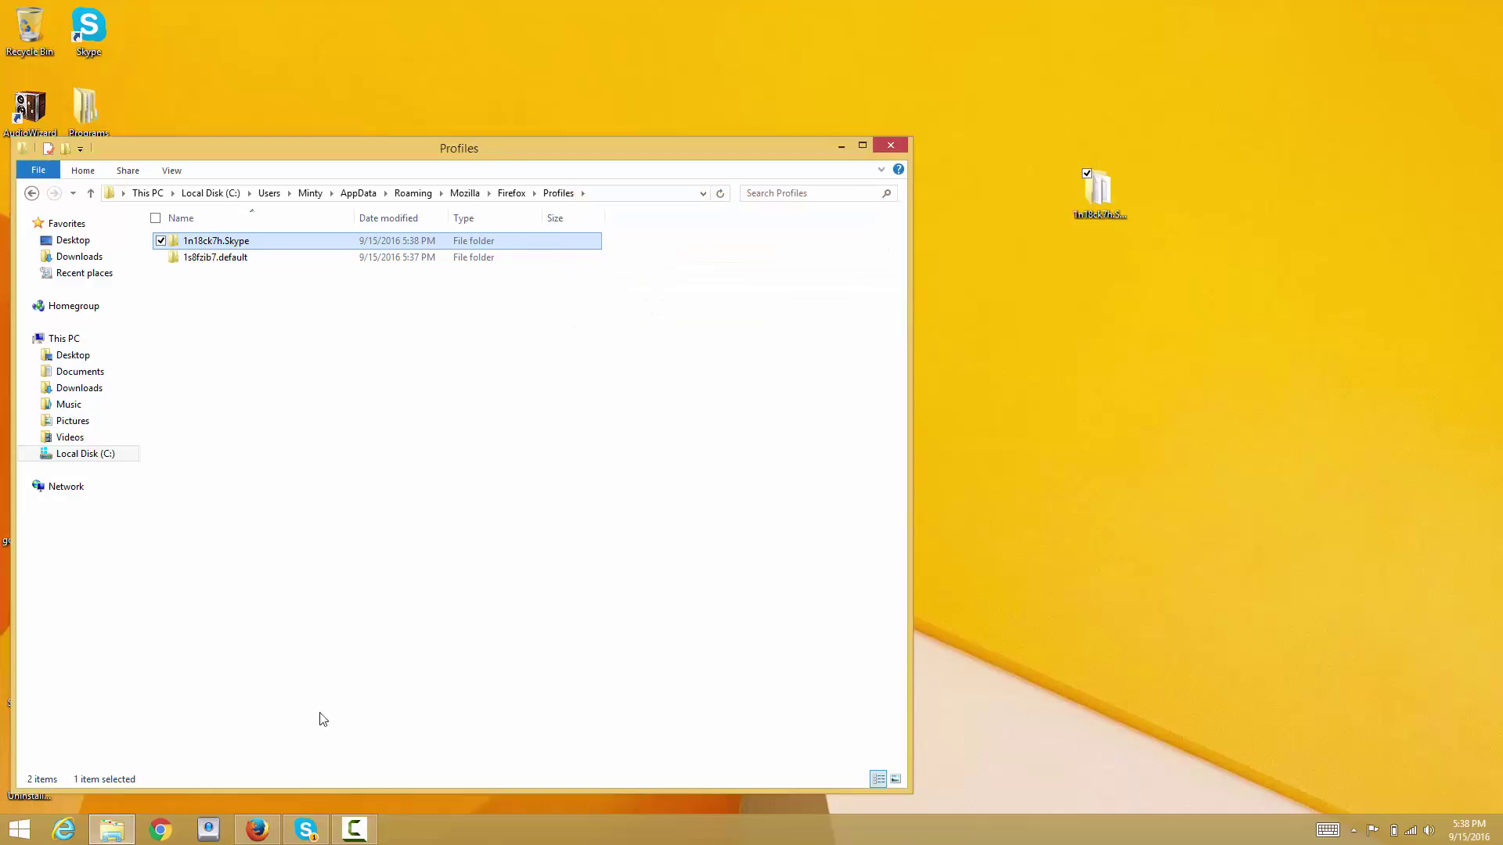
click(277, 822)
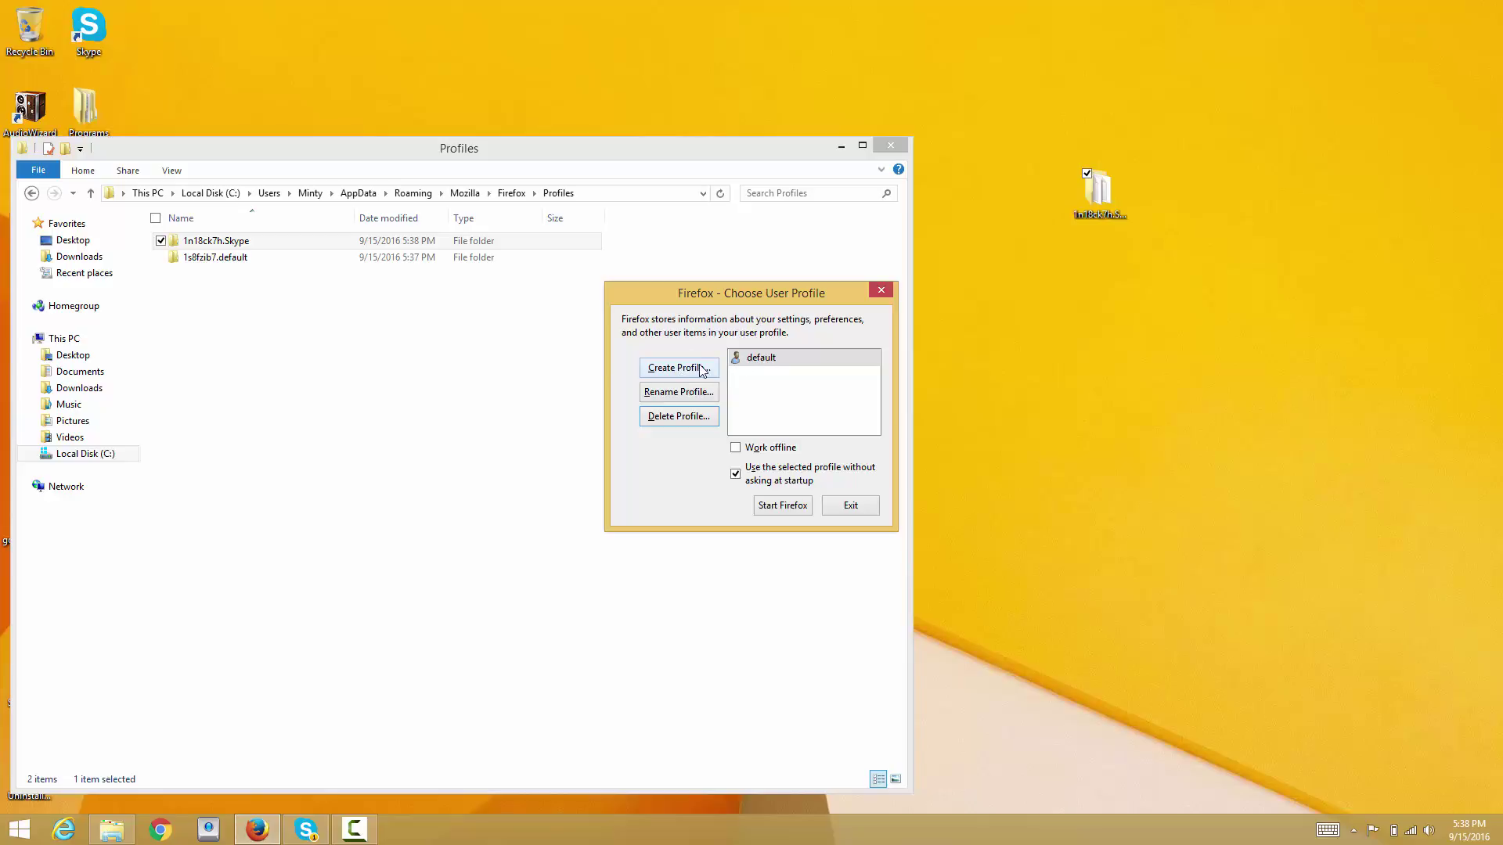
- Run Create Profile, choosing the 1n18ck7h.Skype folder, to add the Default User profile
click(801, 389)
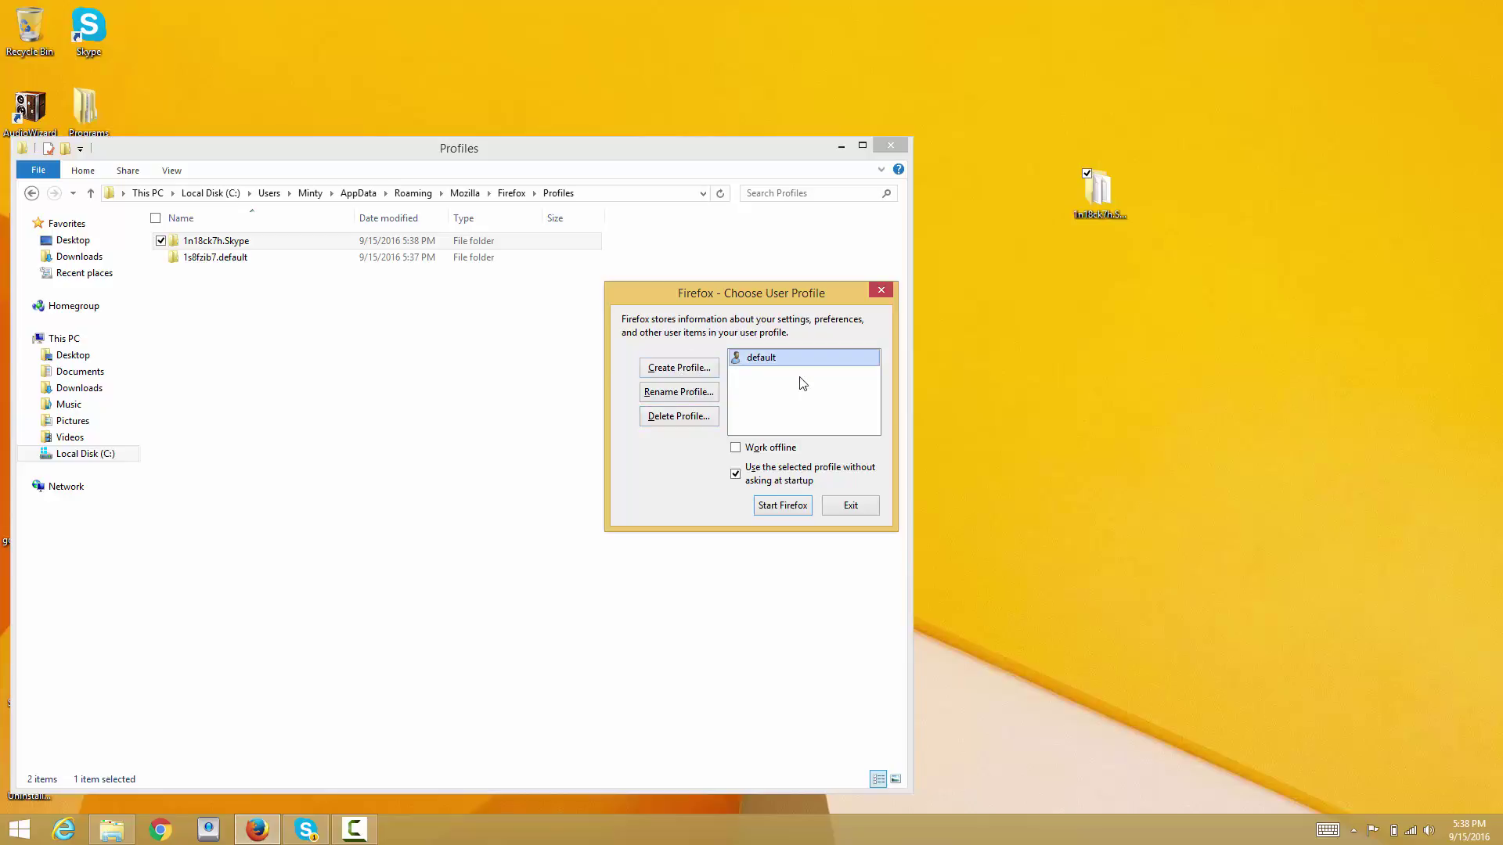
click(681, 368)
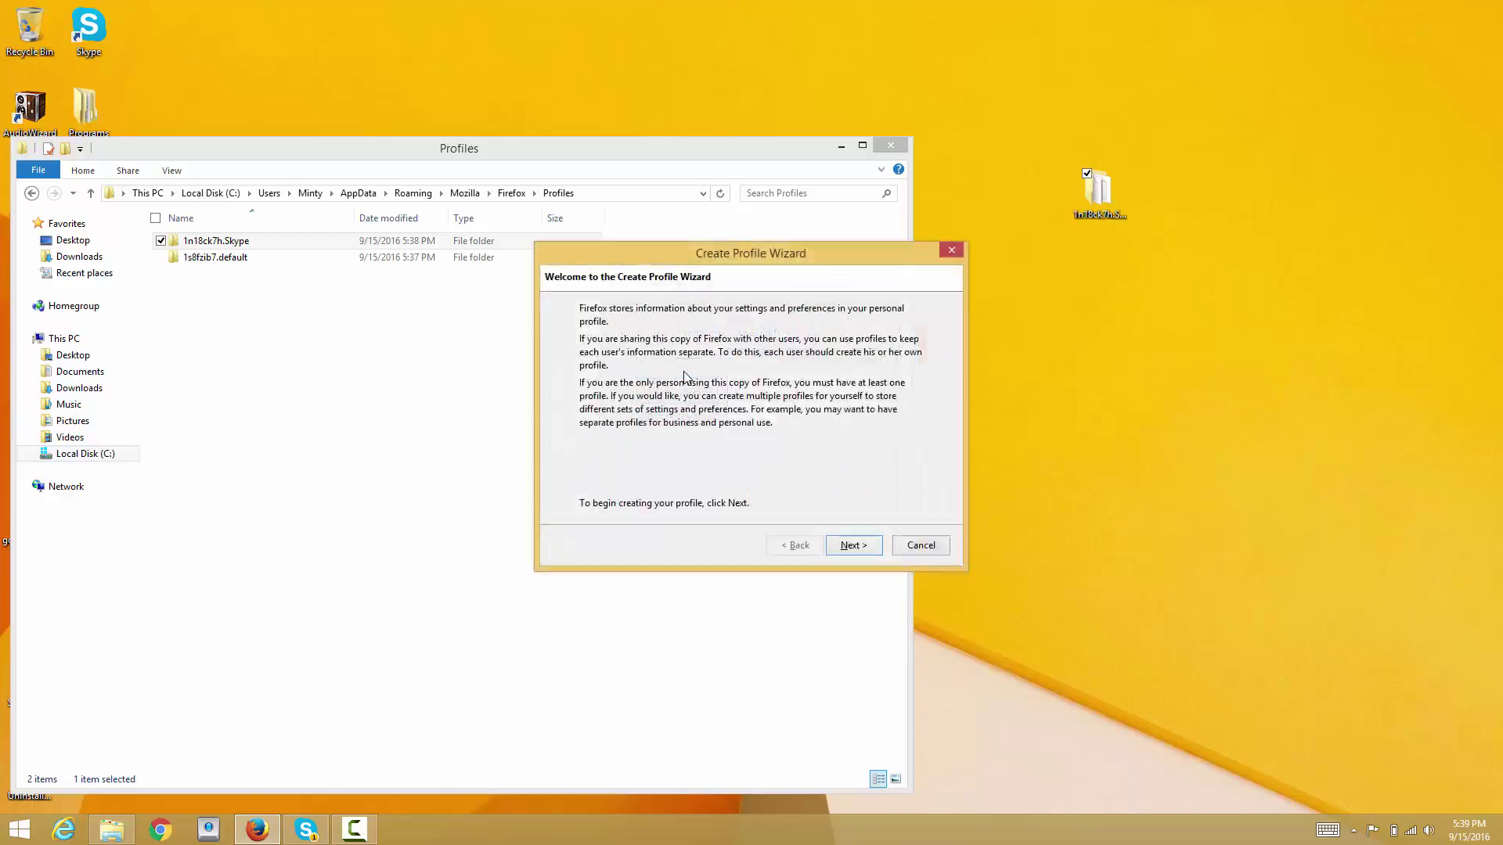
click(854, 546)
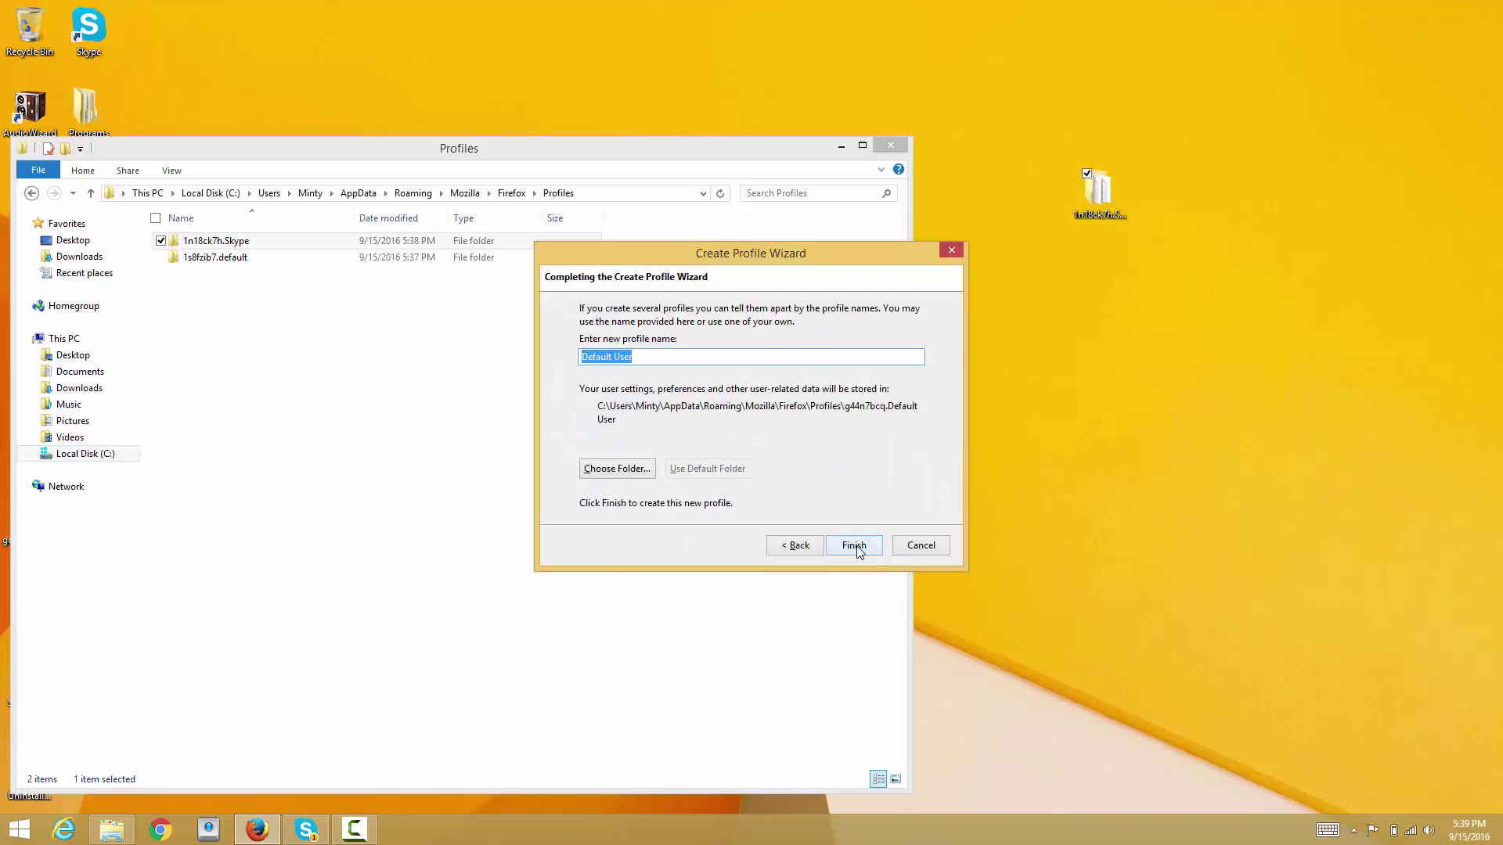
click(627, 470)
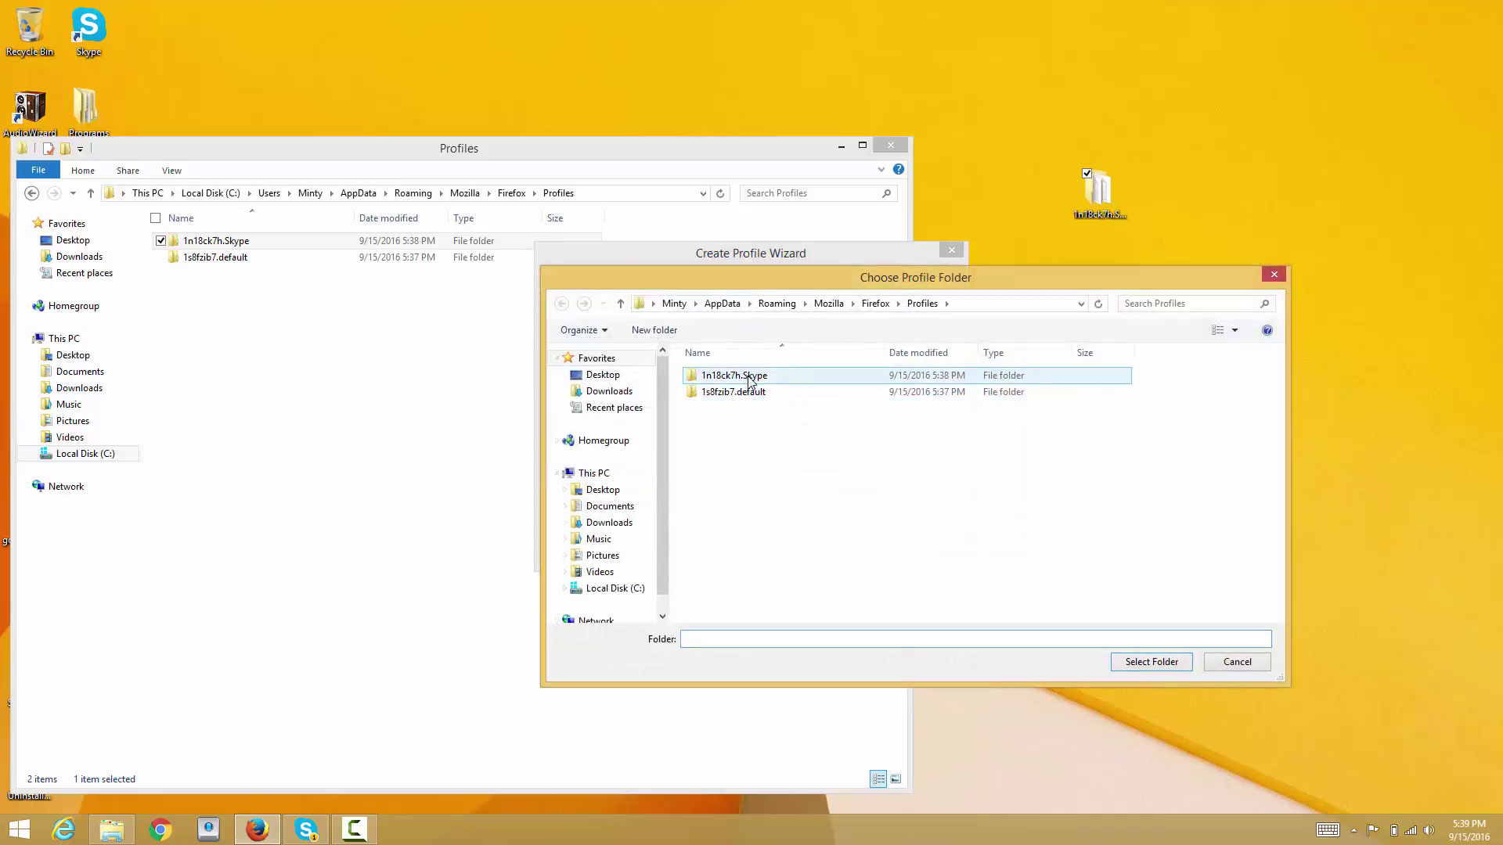
click(749, 378)
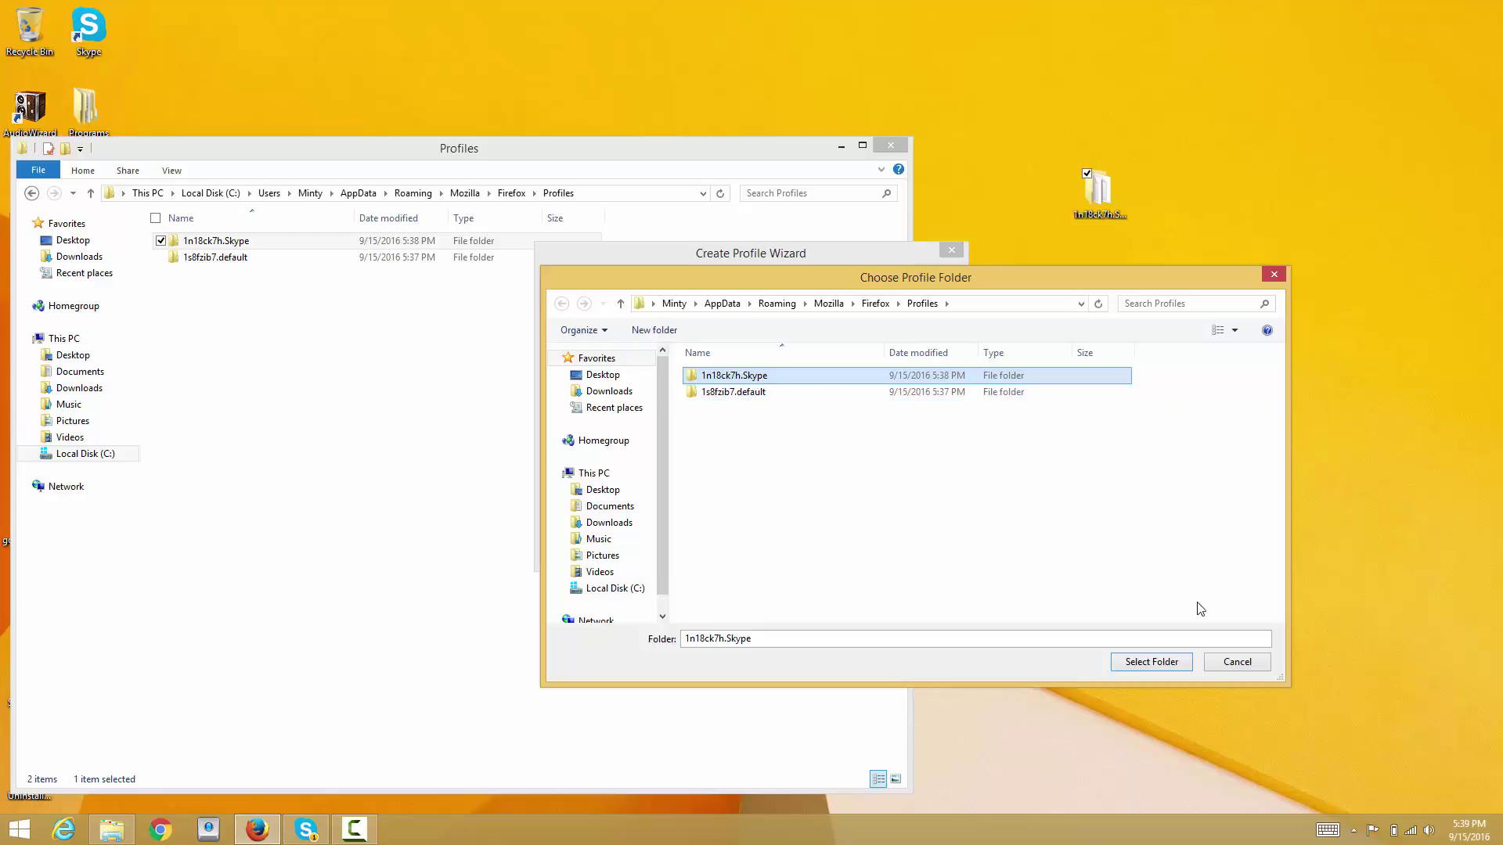
click(1135, 661)
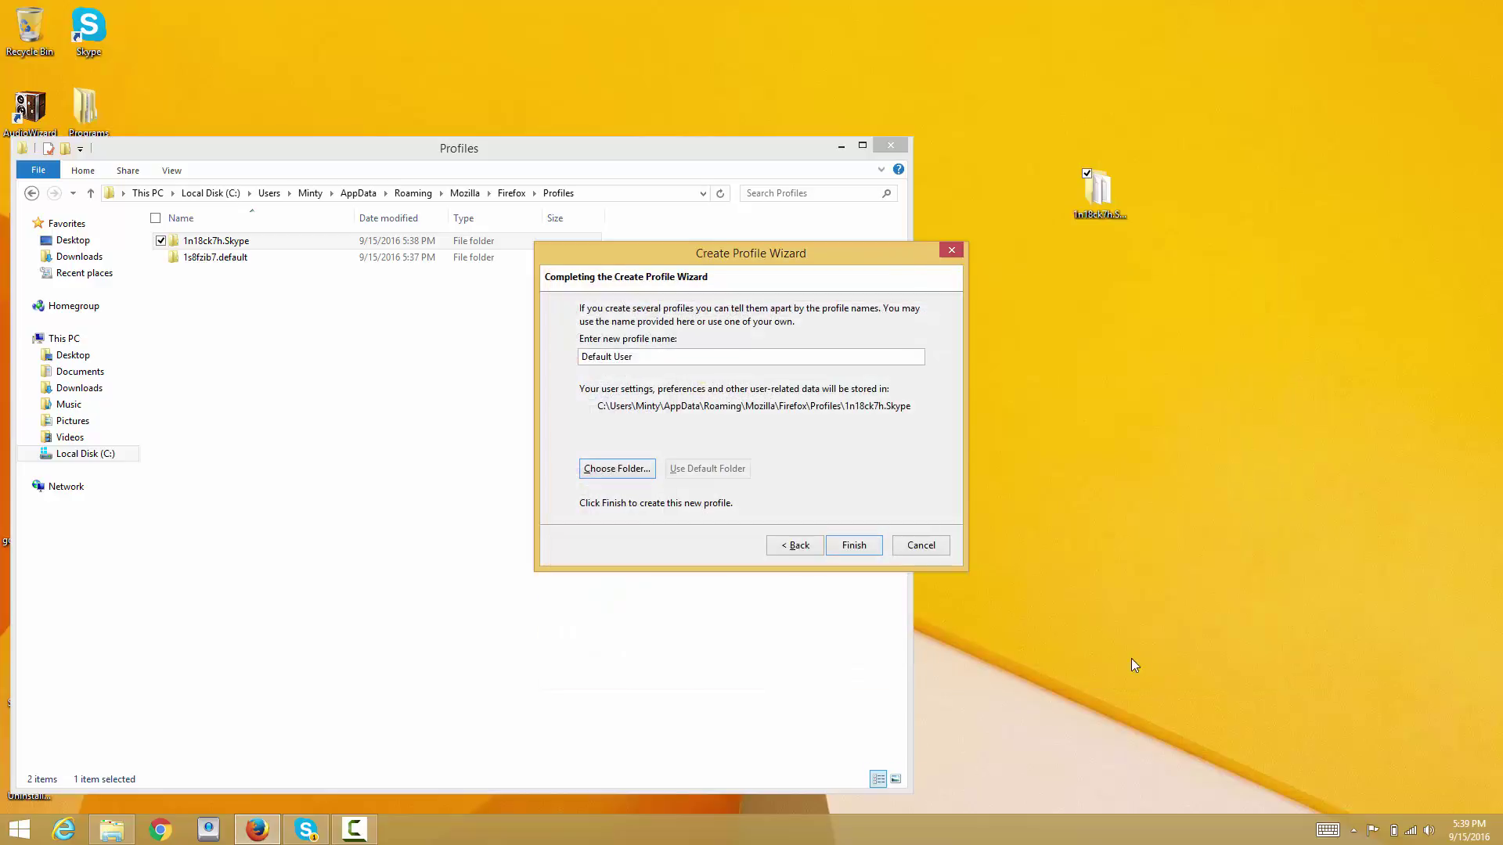
click(676, 360)
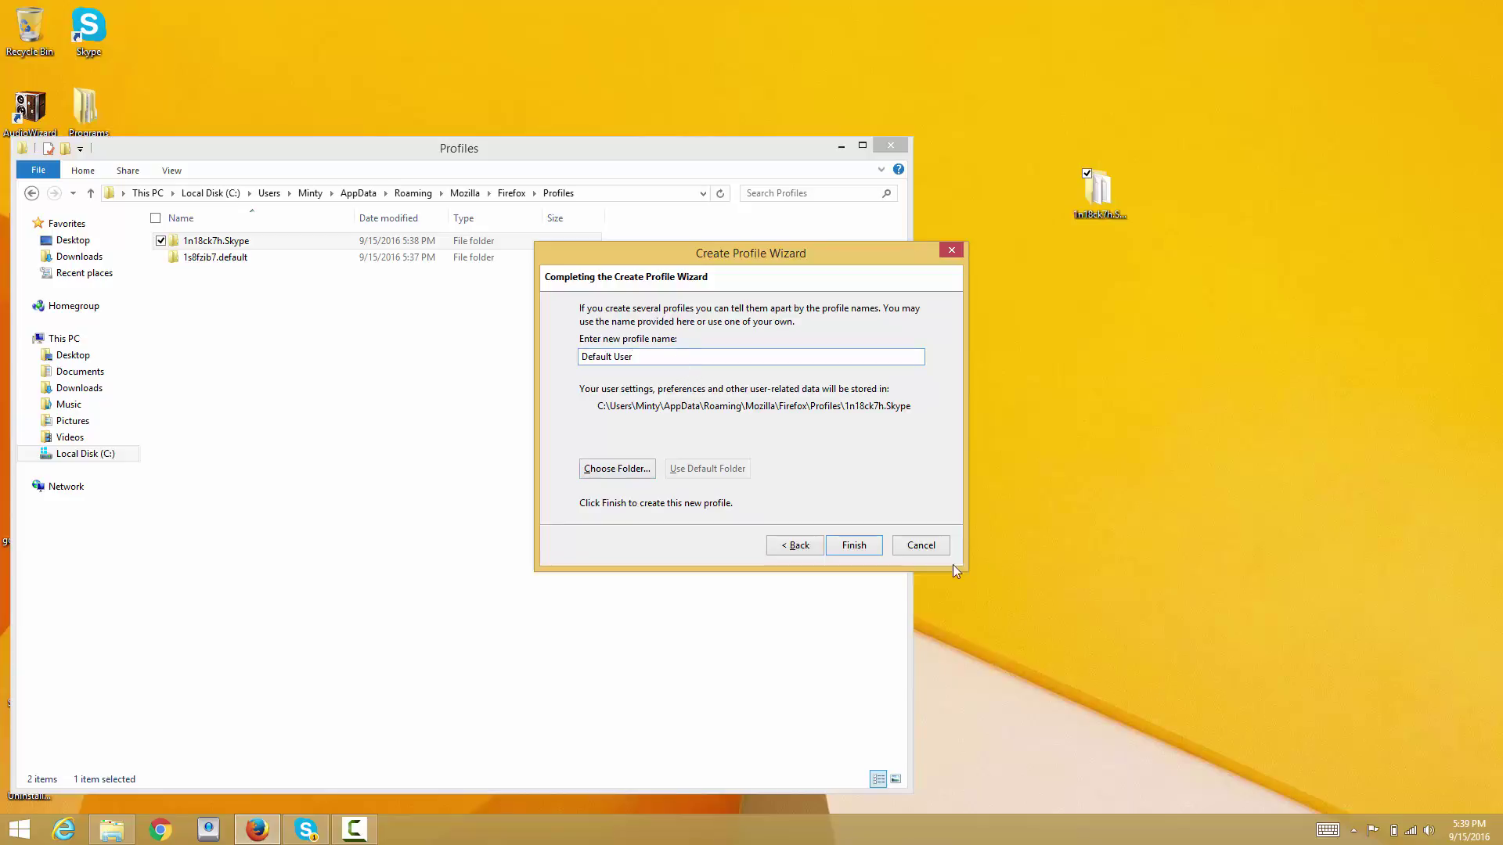
click(858, 546)
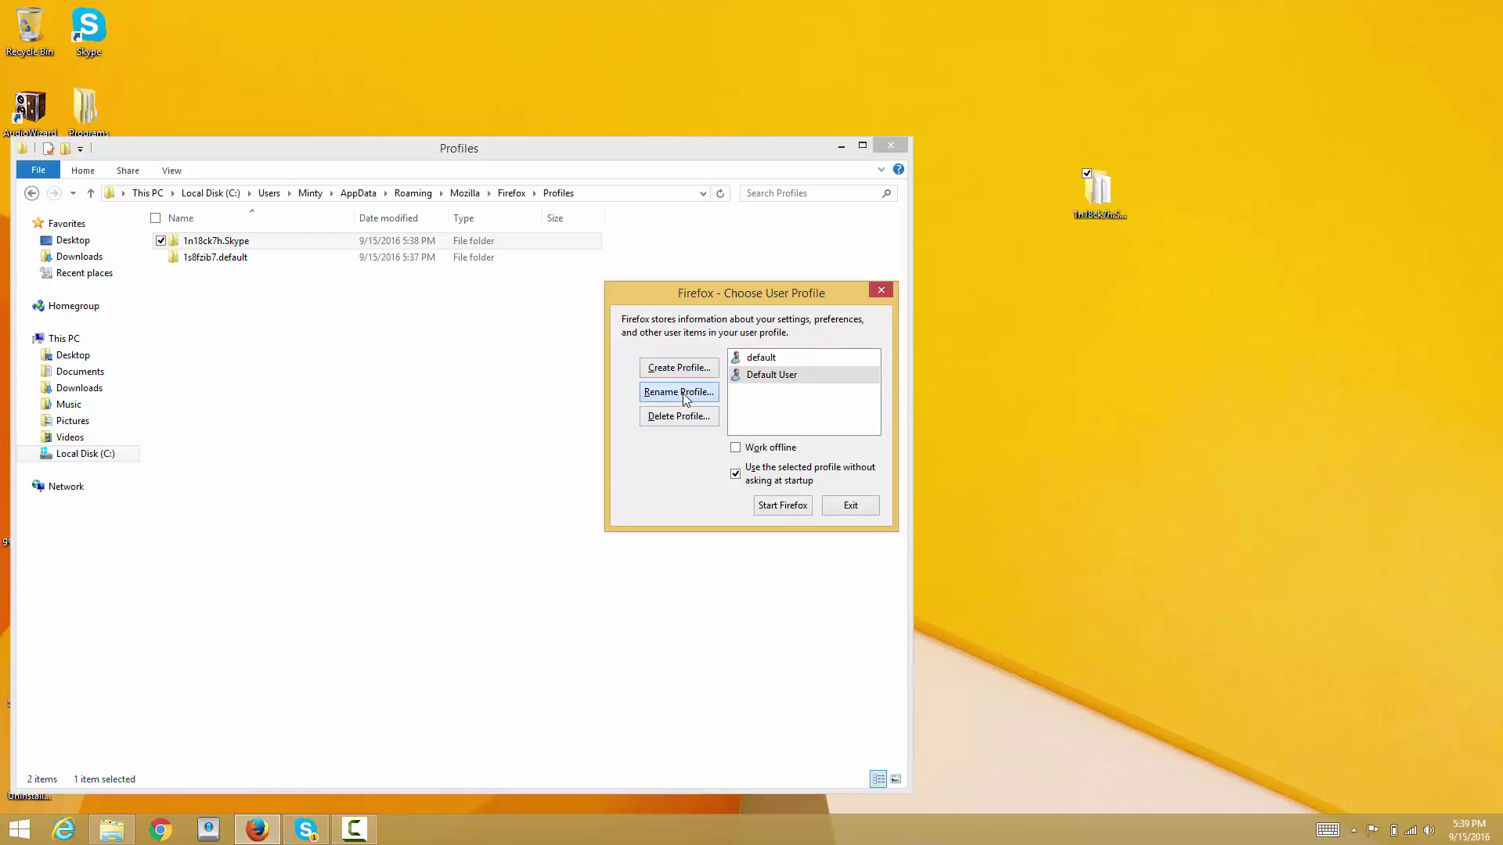
- Rename the Default User profile to 'Skype' and select it in the profile list
click(683, 393)
text(Skype)
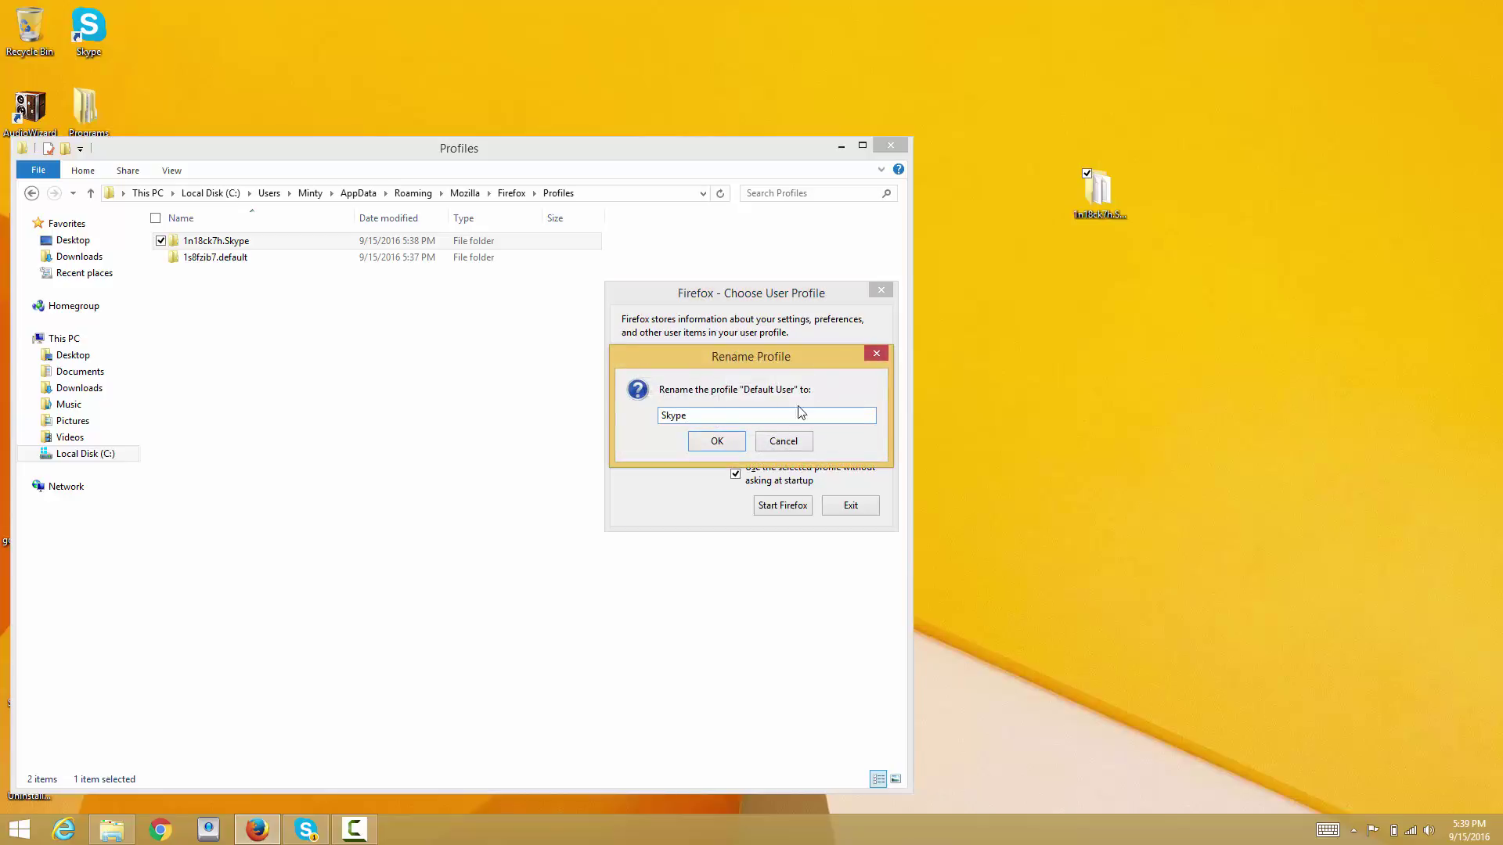
click(716, 441)
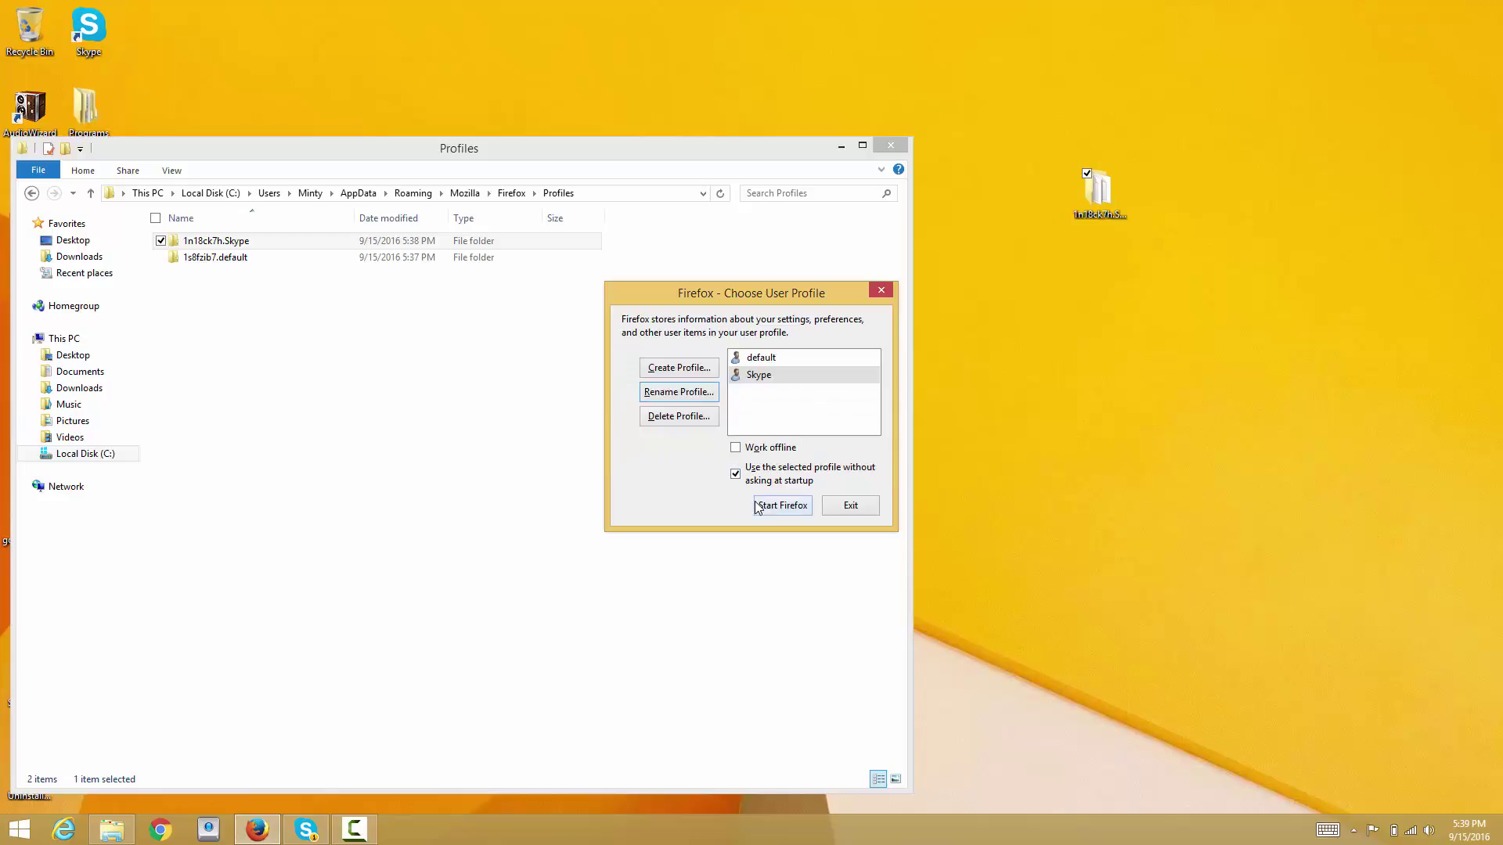
click(778, 510)
click(806, 374)
- Start Firefox with the Skype profile and minimize Explorer to reveal the Skype sign-in page
click(781, 506)
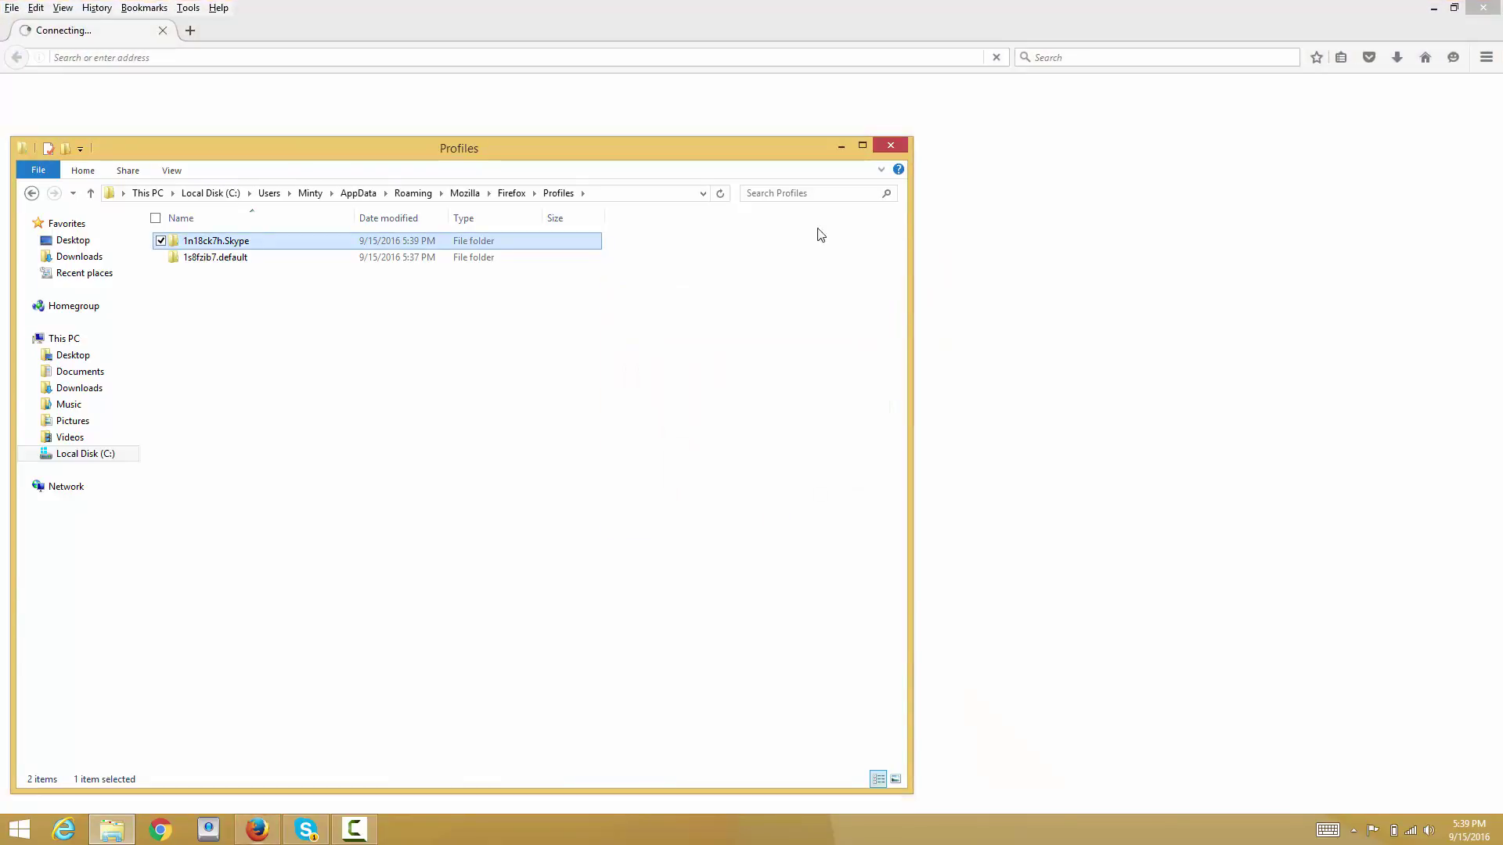
click(843, 146)
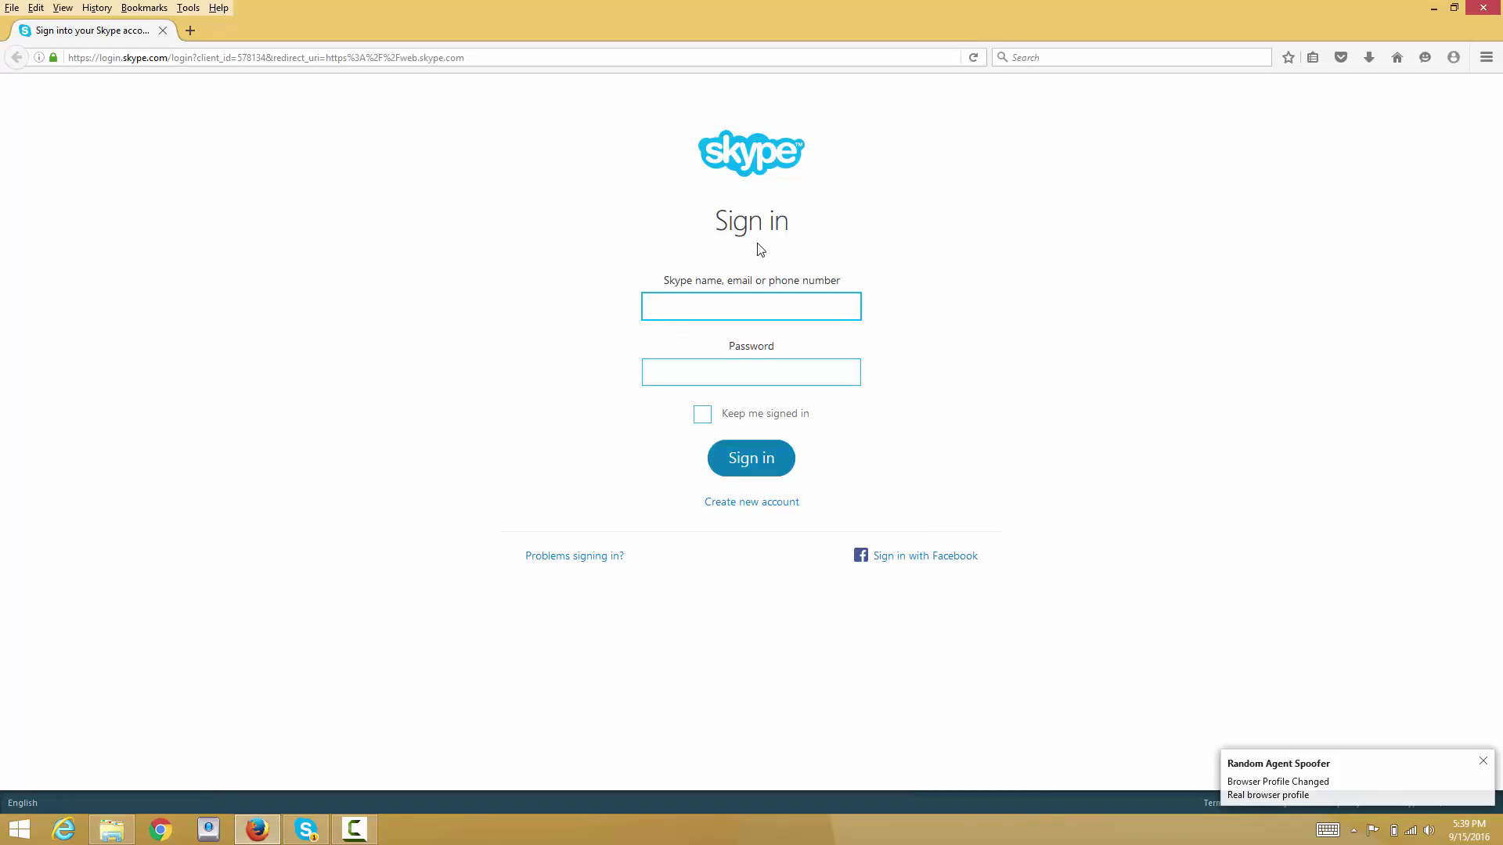